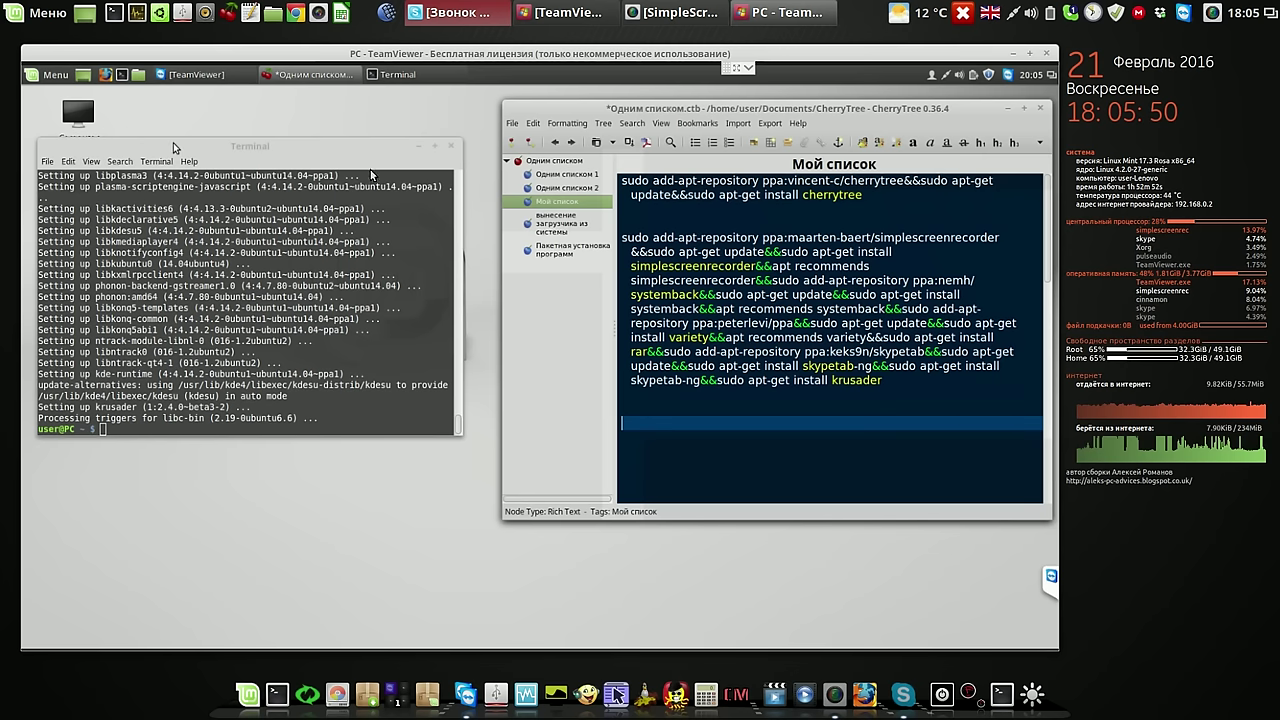
# - Close the remote terminal and launch Systemback, entering the administrator password to authenticate
pyautogui.click(451, 145)
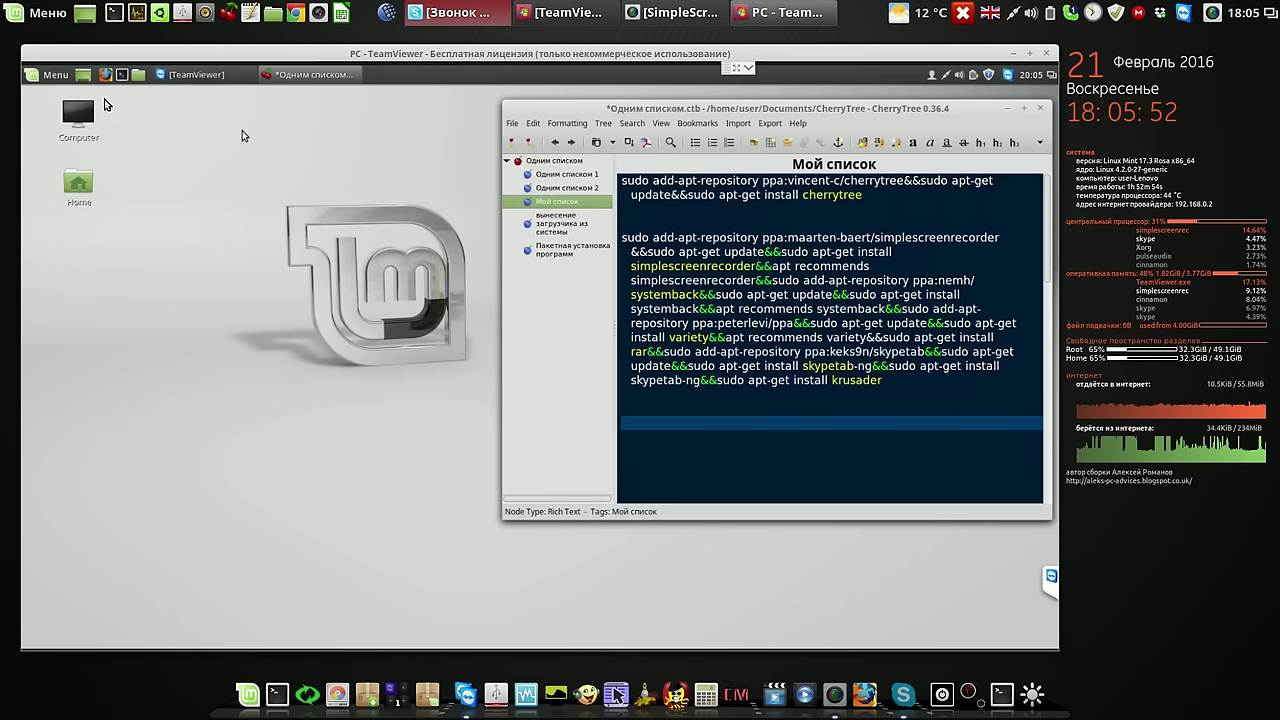
pyautogui.click(55, 75)
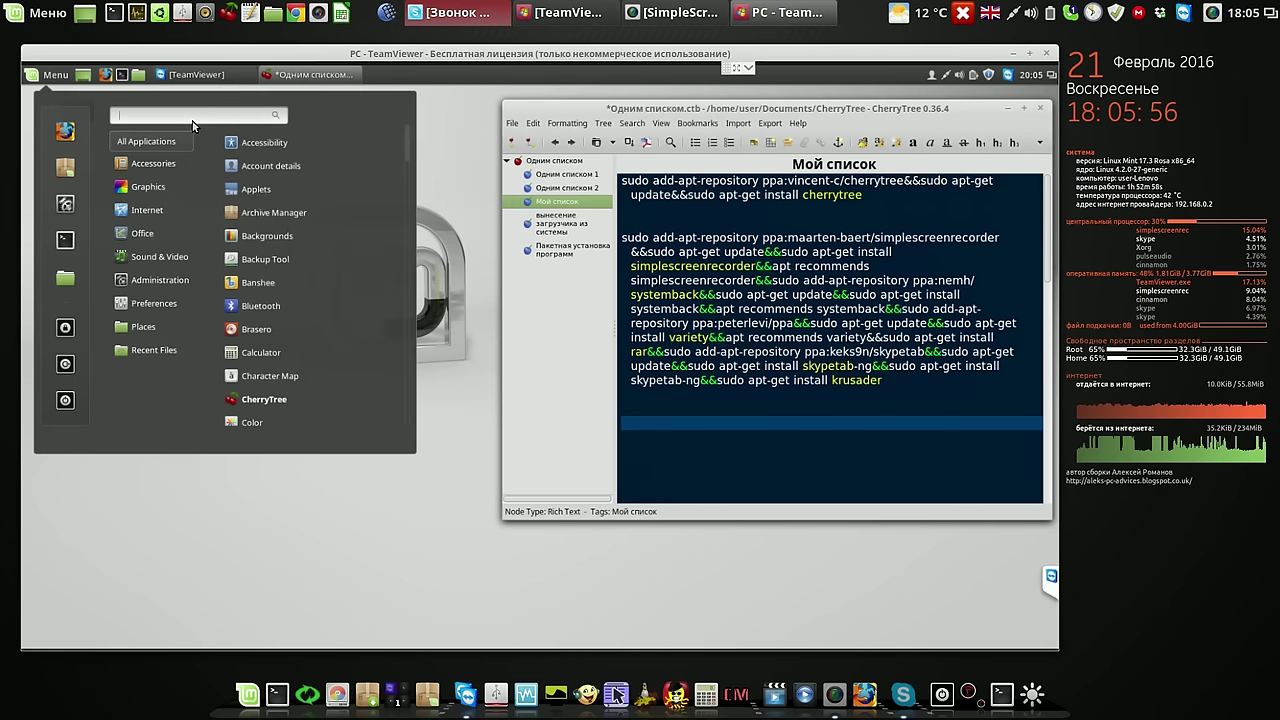
pyautogui.write('syst')
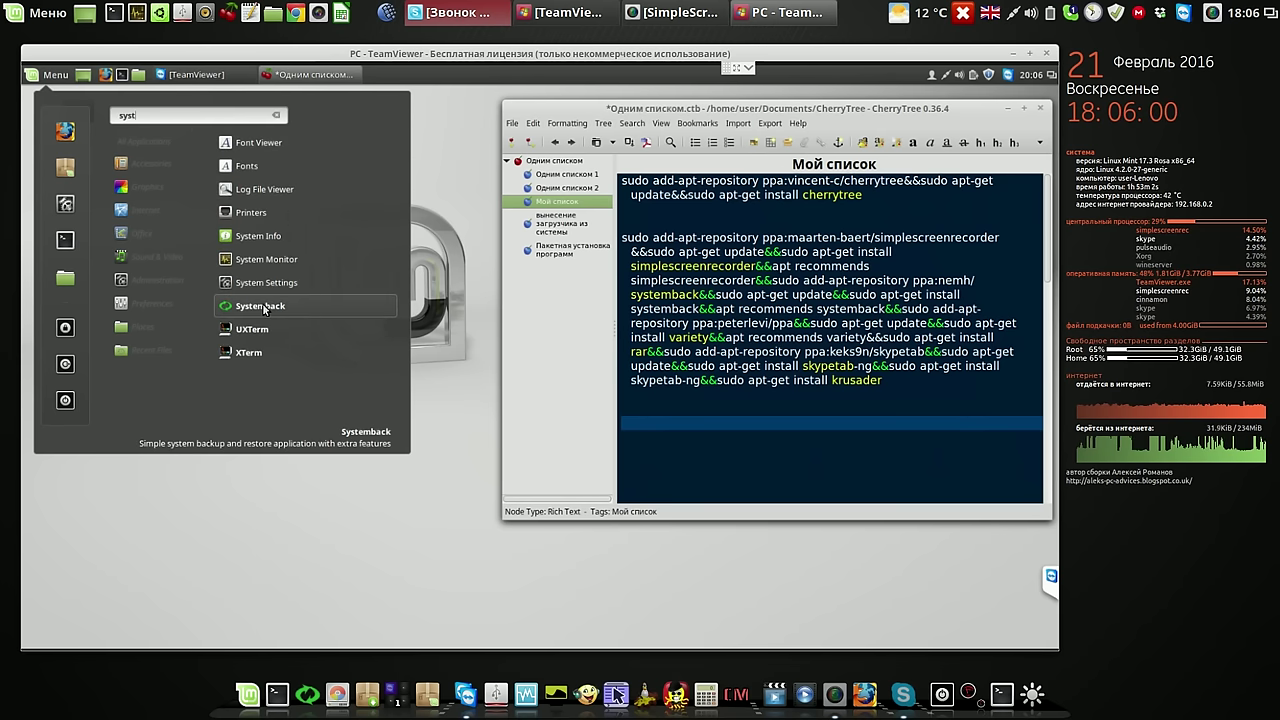
pyautogui.click(263, 305)
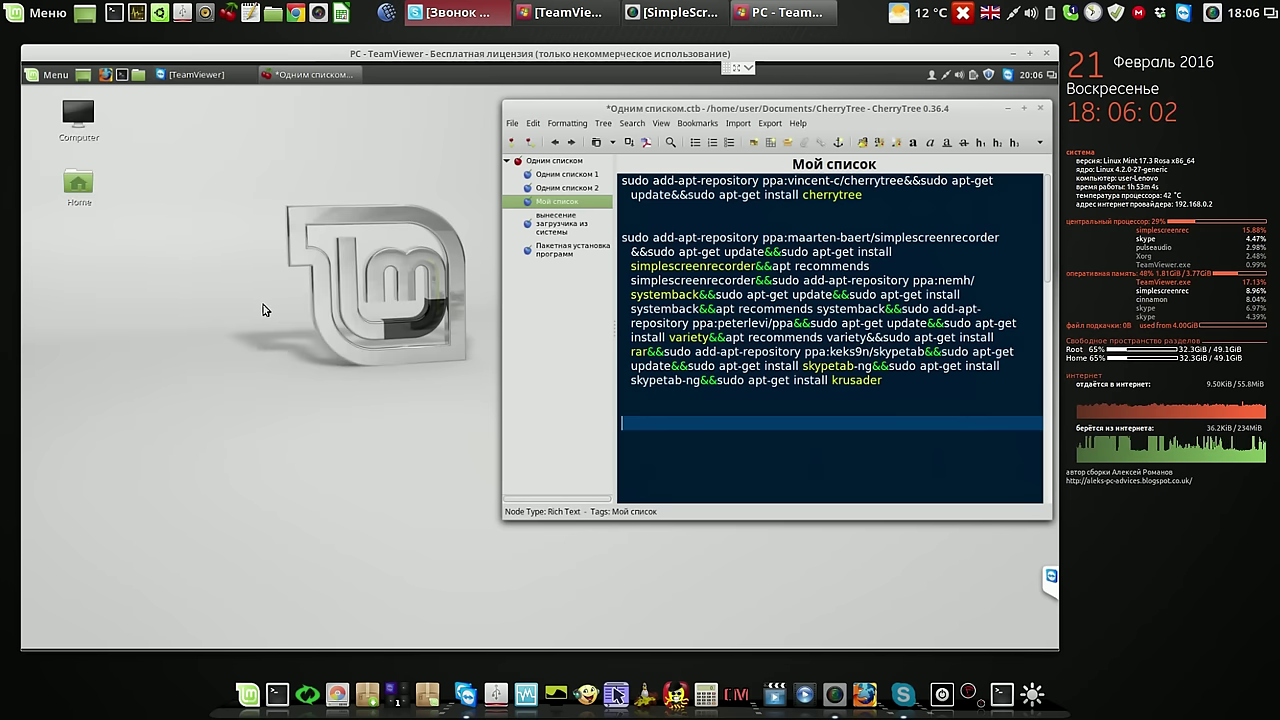
pyautogui.write('1')
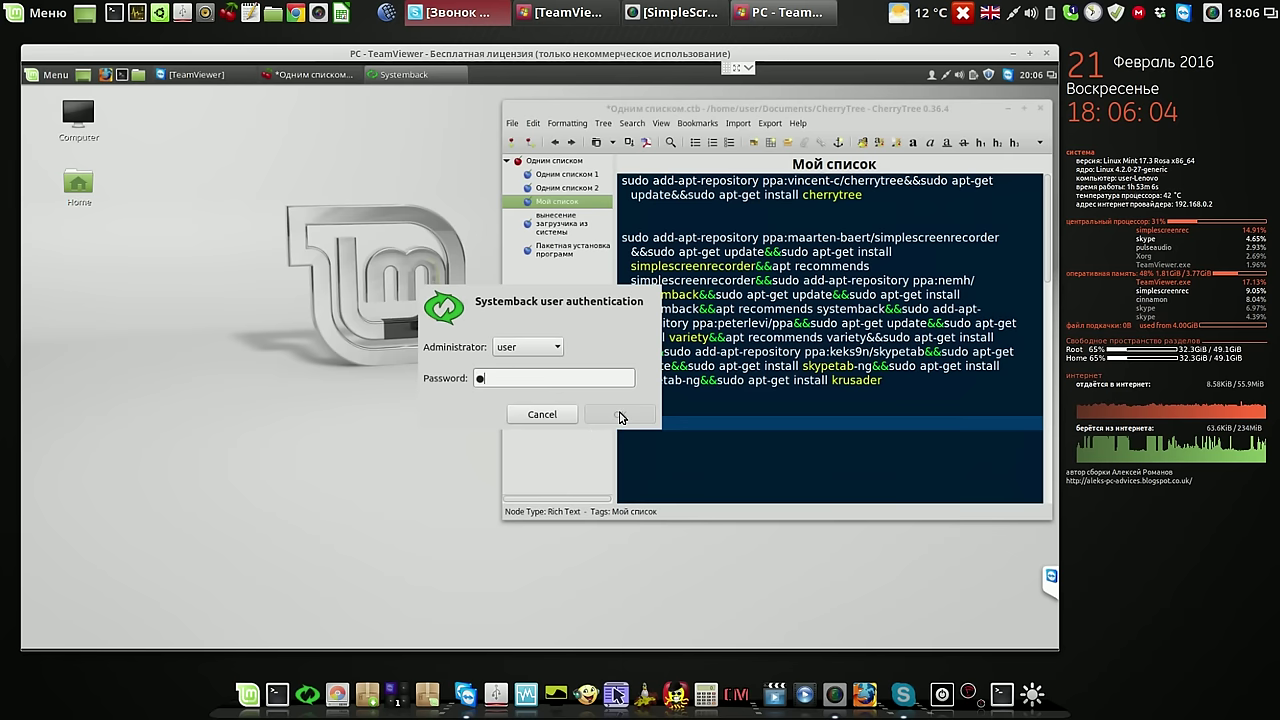
pyautogui.click(617, 414)
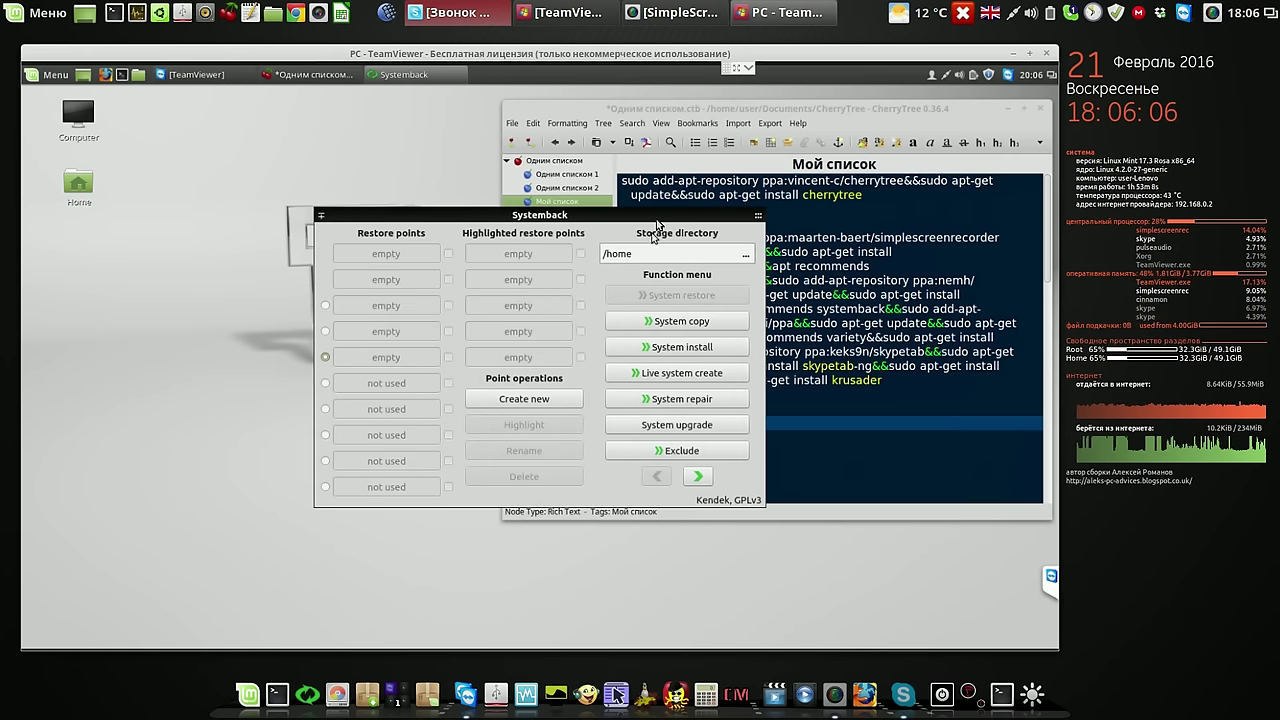
# - Enable automatic creation of Live ISO images in the Systemback settings and close Systemback
pyautogui.moveTo(658, 220); pyautogui.dragTo(433, 147)
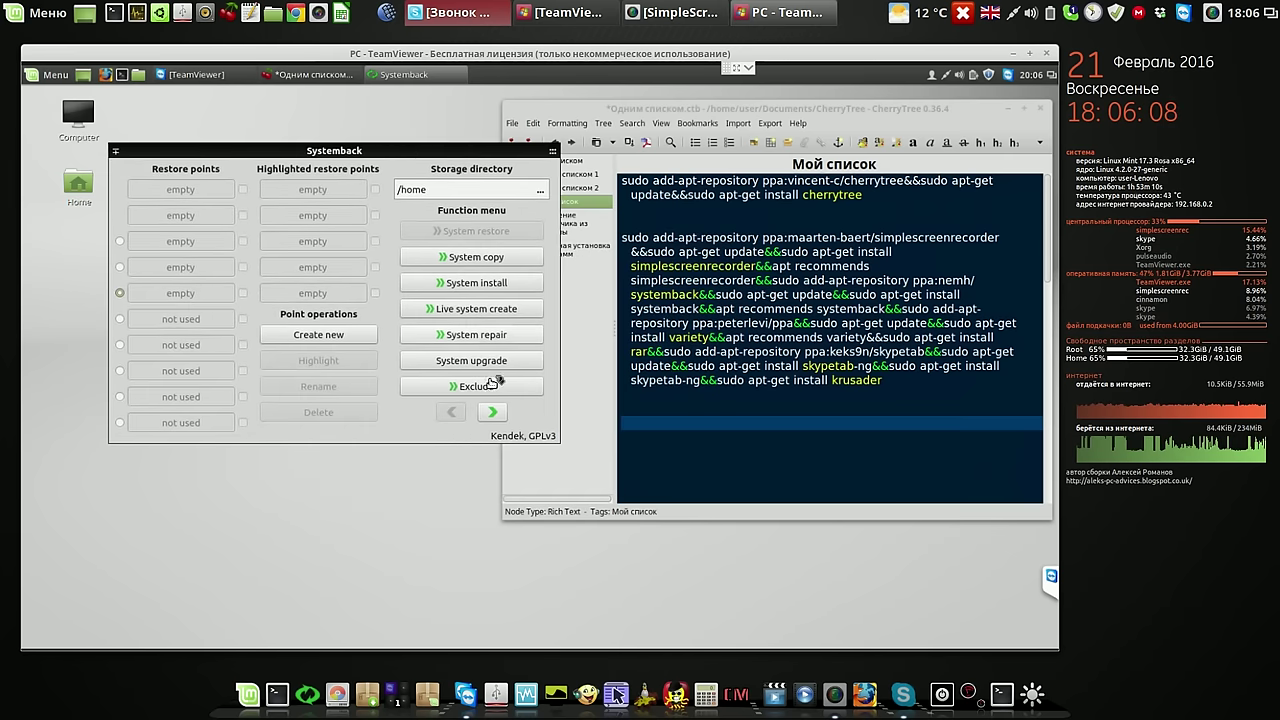
pyautogui.click(494, 413)
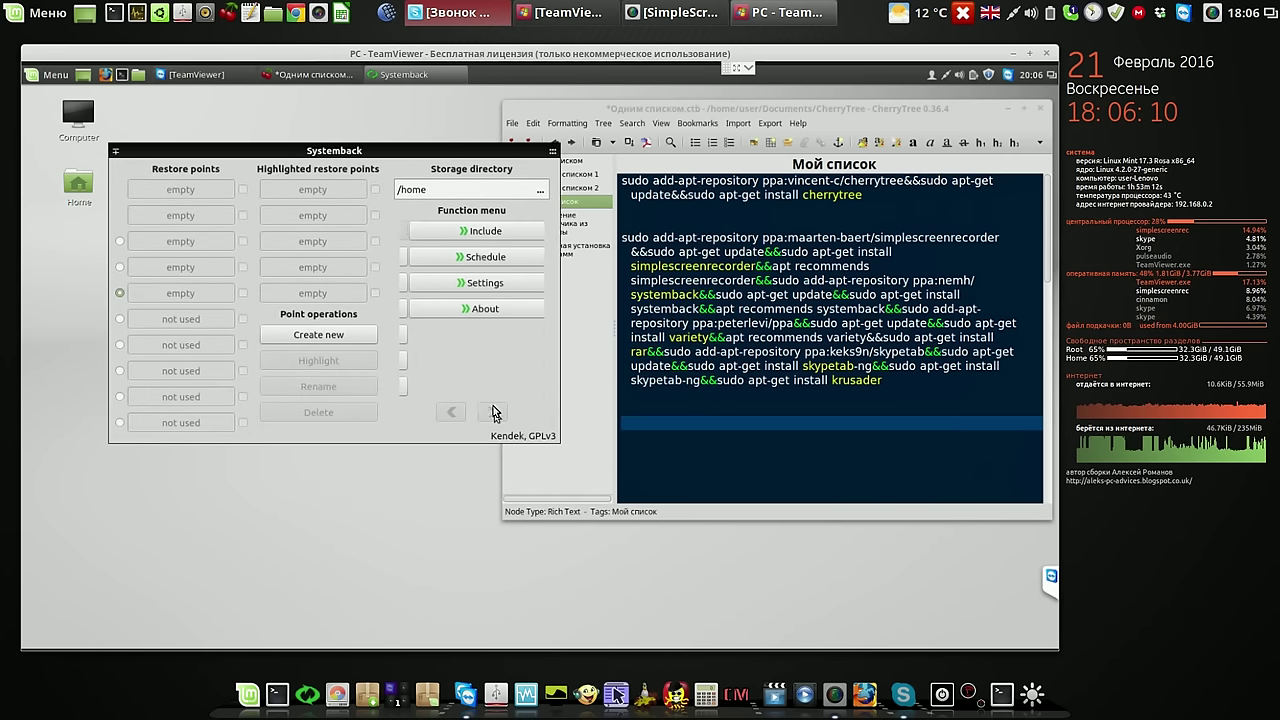
pyautogui.click(502, 288)
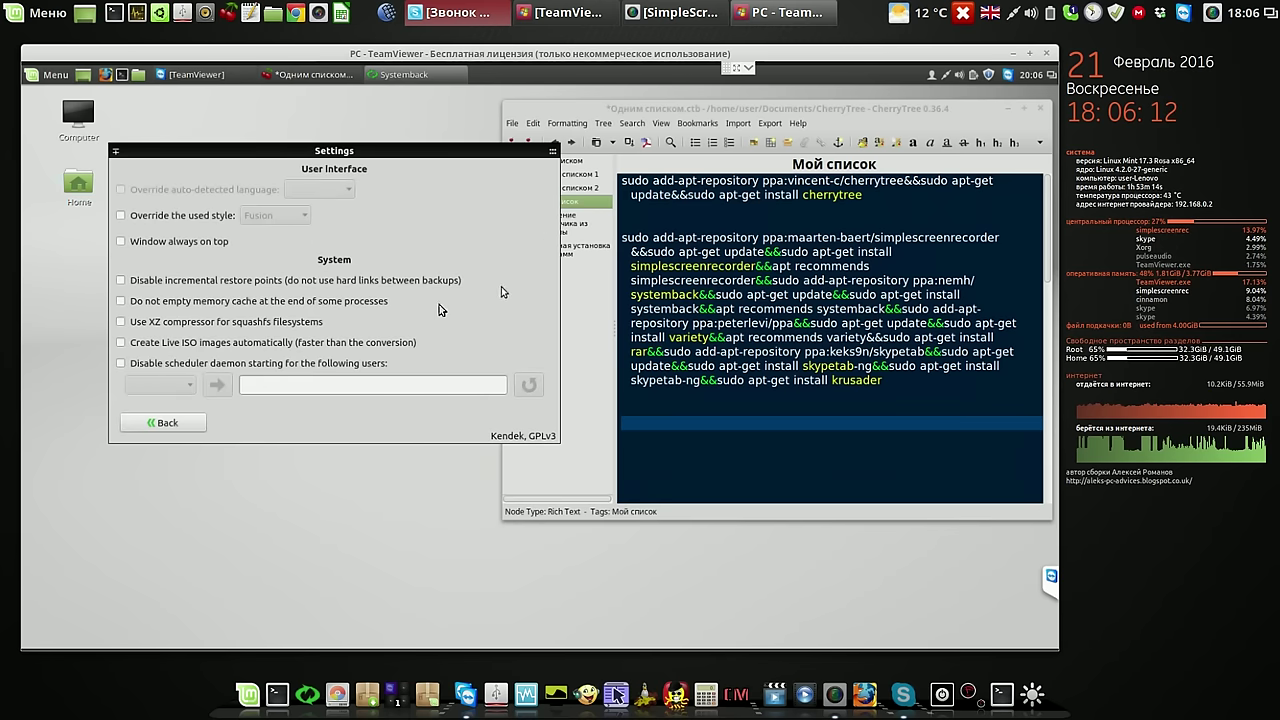
pyautogui.click(122, 343)
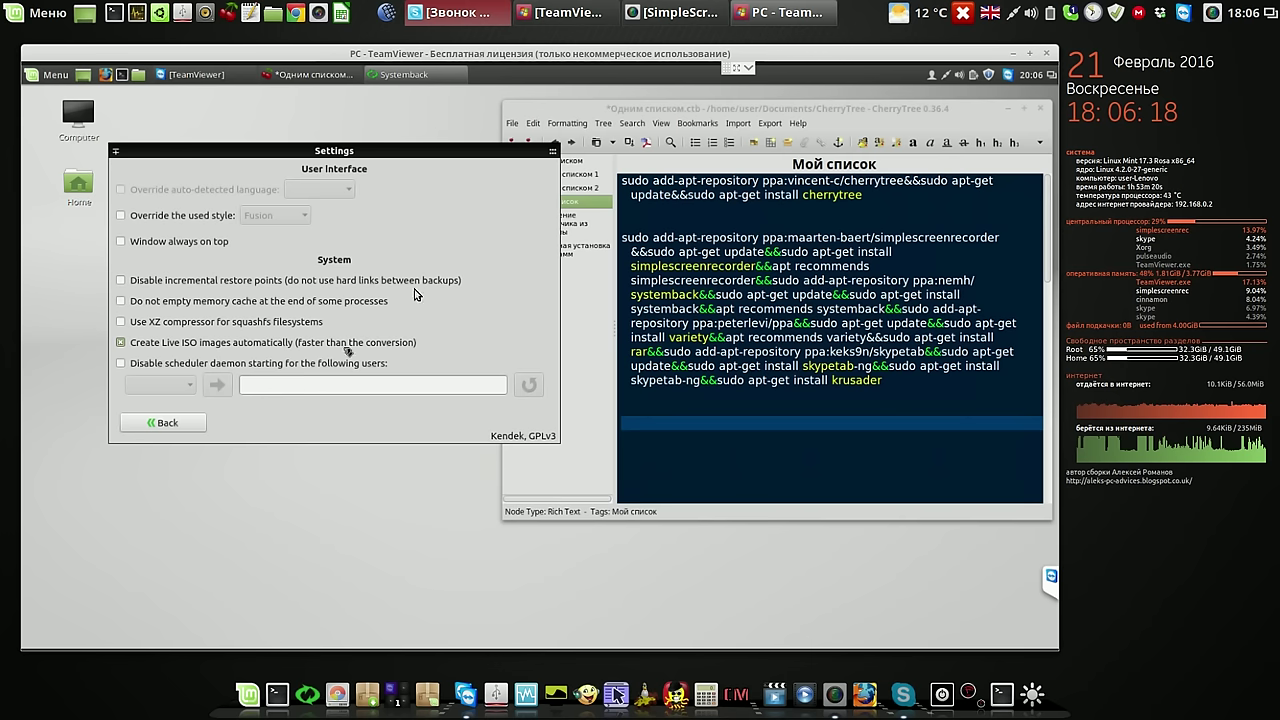
pyautogui.click(552, 152)
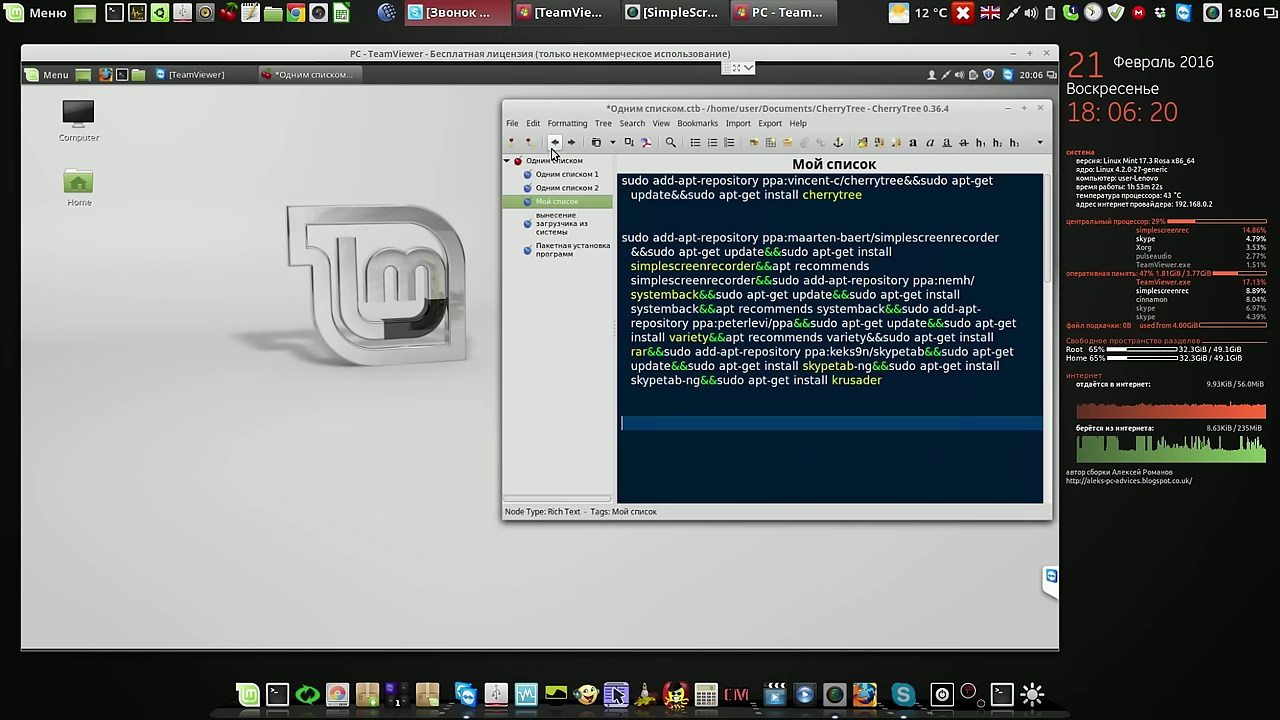
# - Find Synaptic Package Manager among the remote computer's applications and add it to the favourites
pyautogui.click(52, 76)
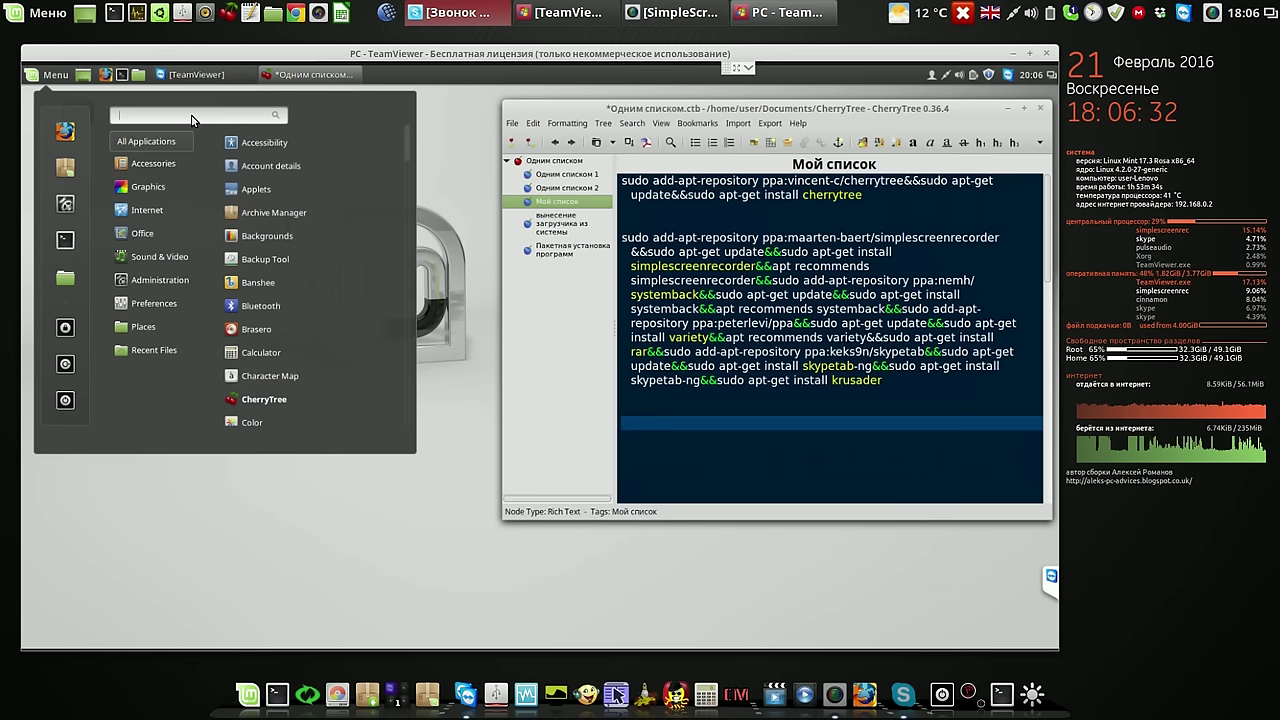
pyautogui.write('syn')
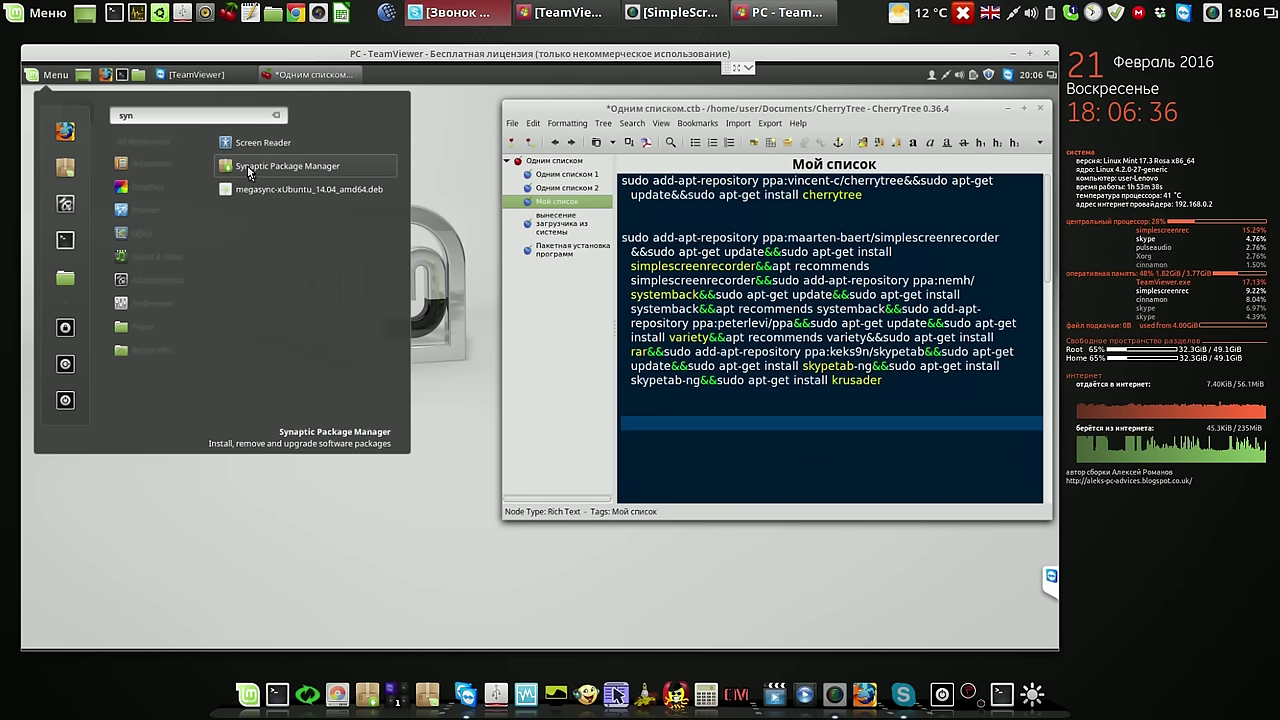
pyautogui.moveTo(249, 167); pyautogui.dragTo(70, 200)
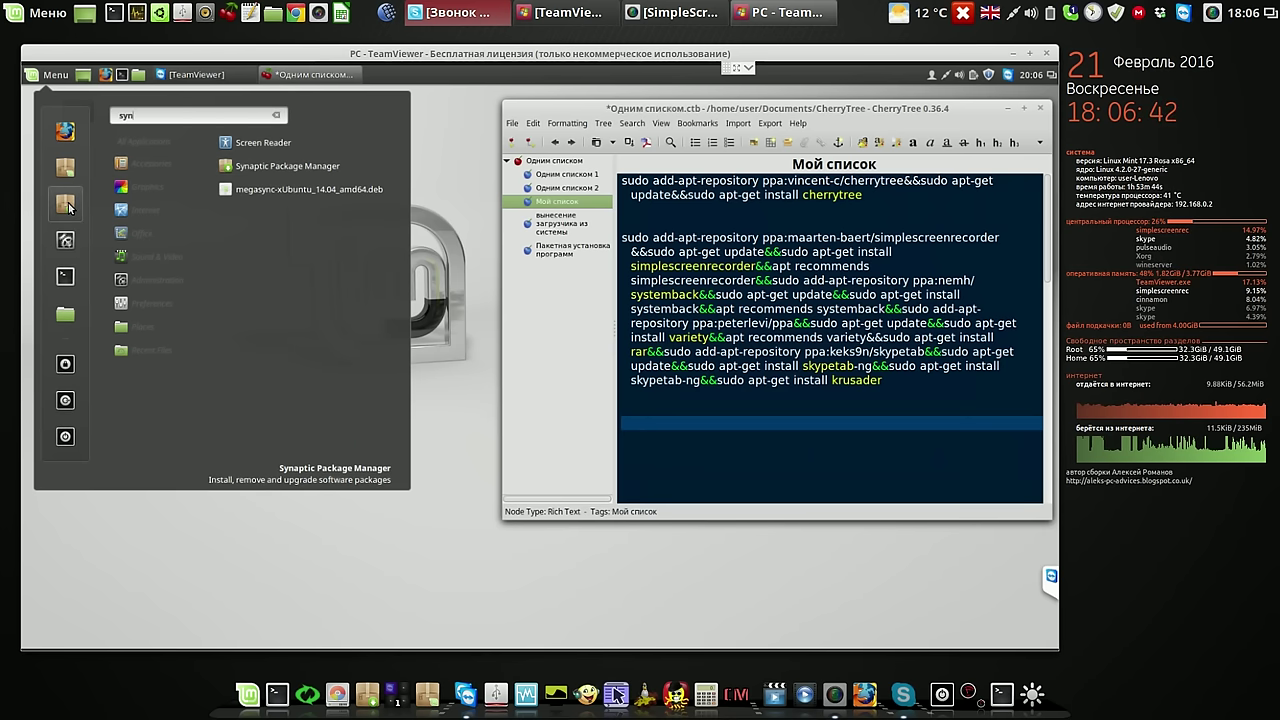
# - Launch Synaptic Package Manager, authenticate with the account password, and dismiss its Quick Introduction
pyautogui.click(67, 204)
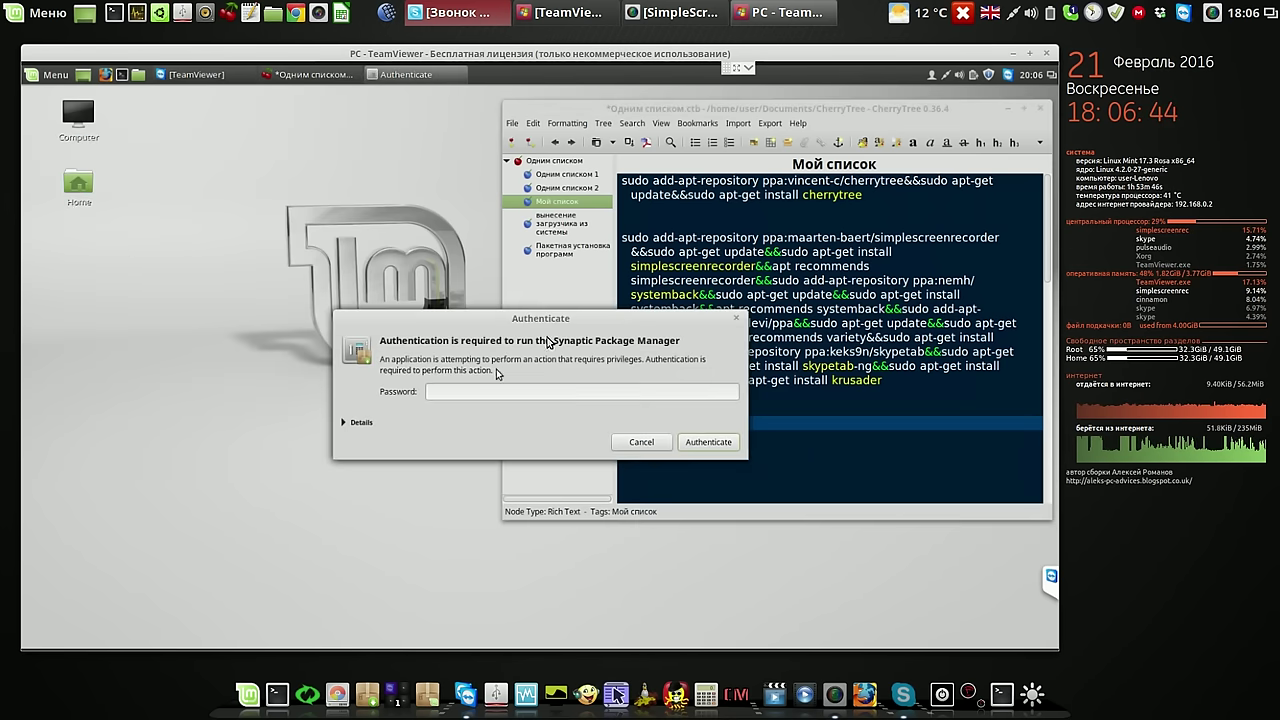
pyautogui.moveTo(550, 320); pyautogui.dragTo(295, 154)
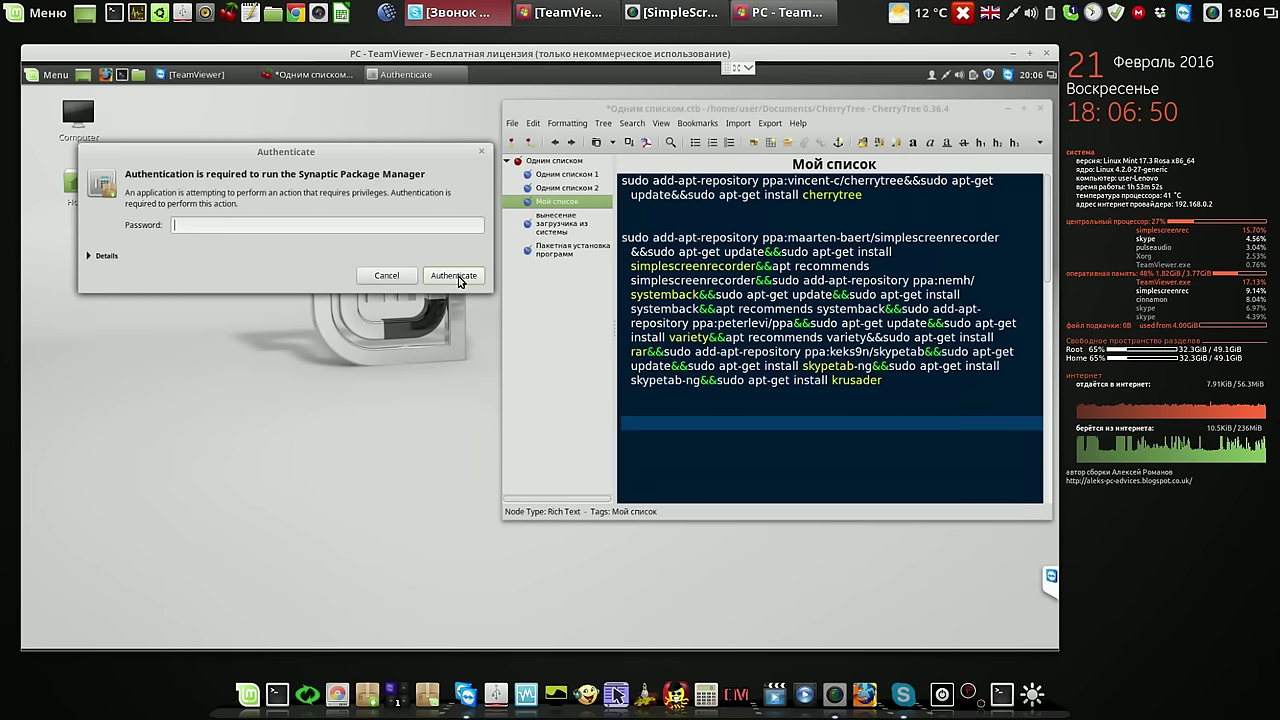
pyautogui.write('•')
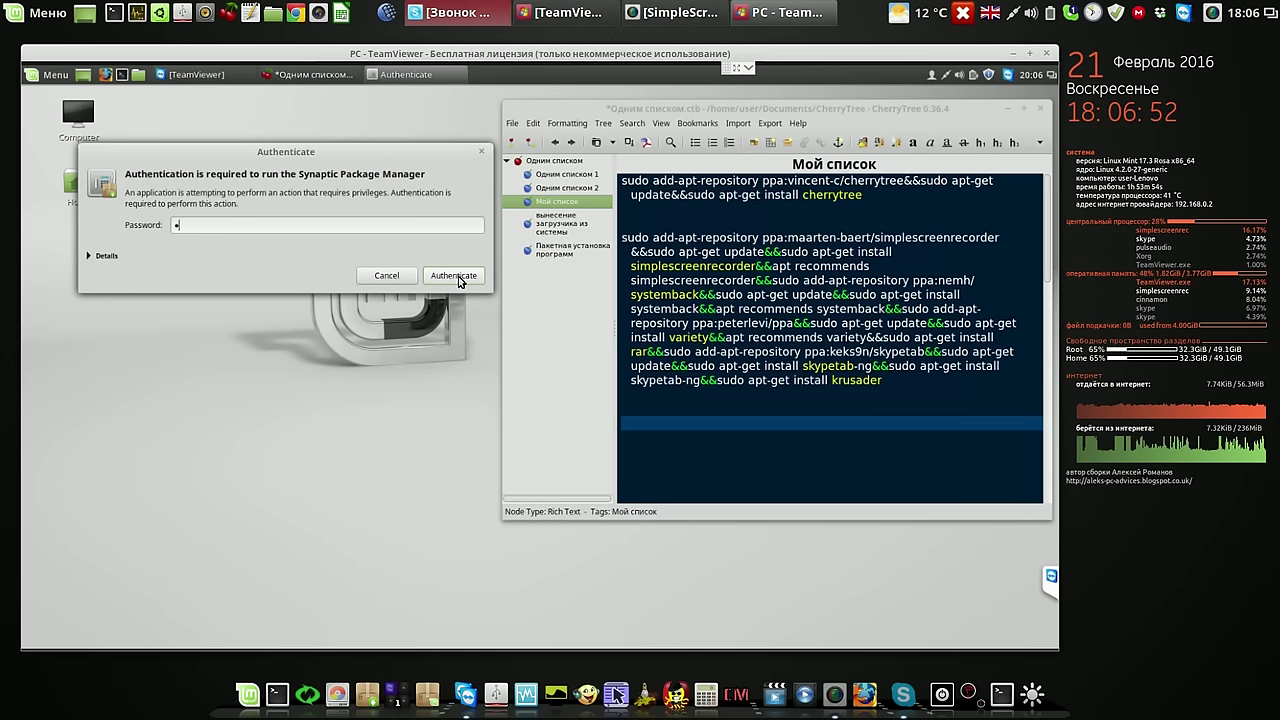
pyautogui.click(455, 276)
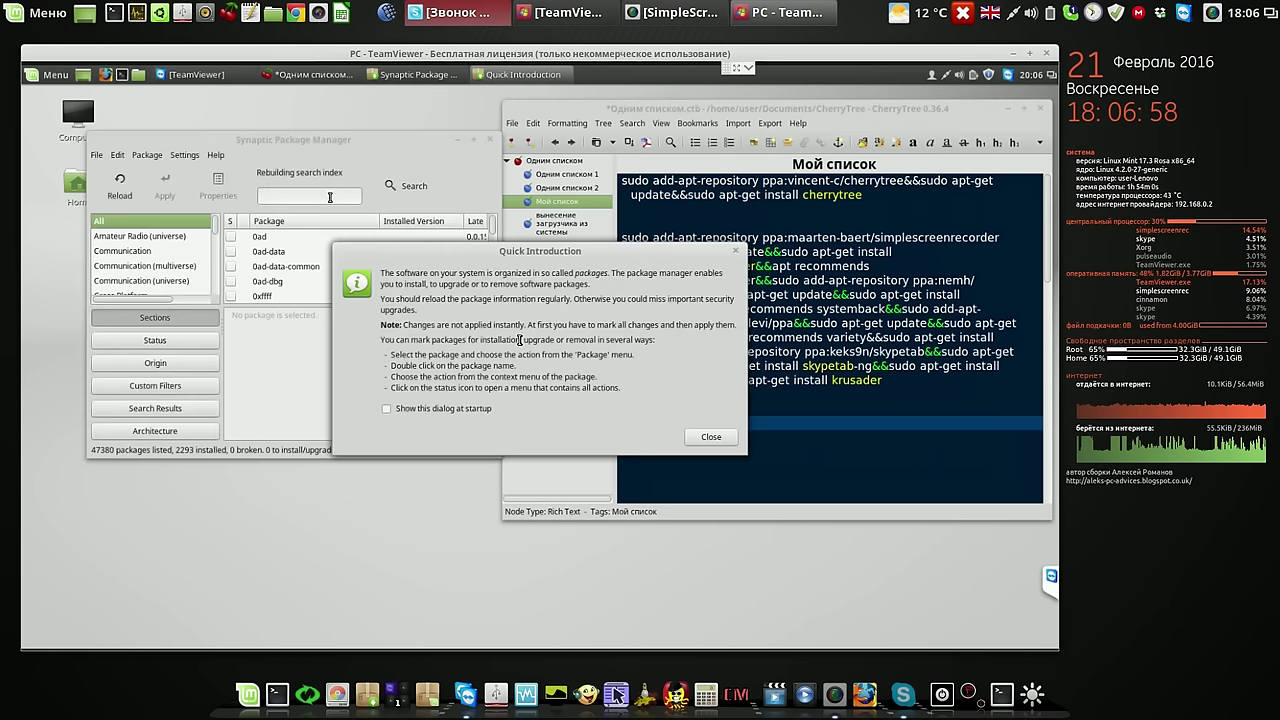
pyautogui.click(713, 437)
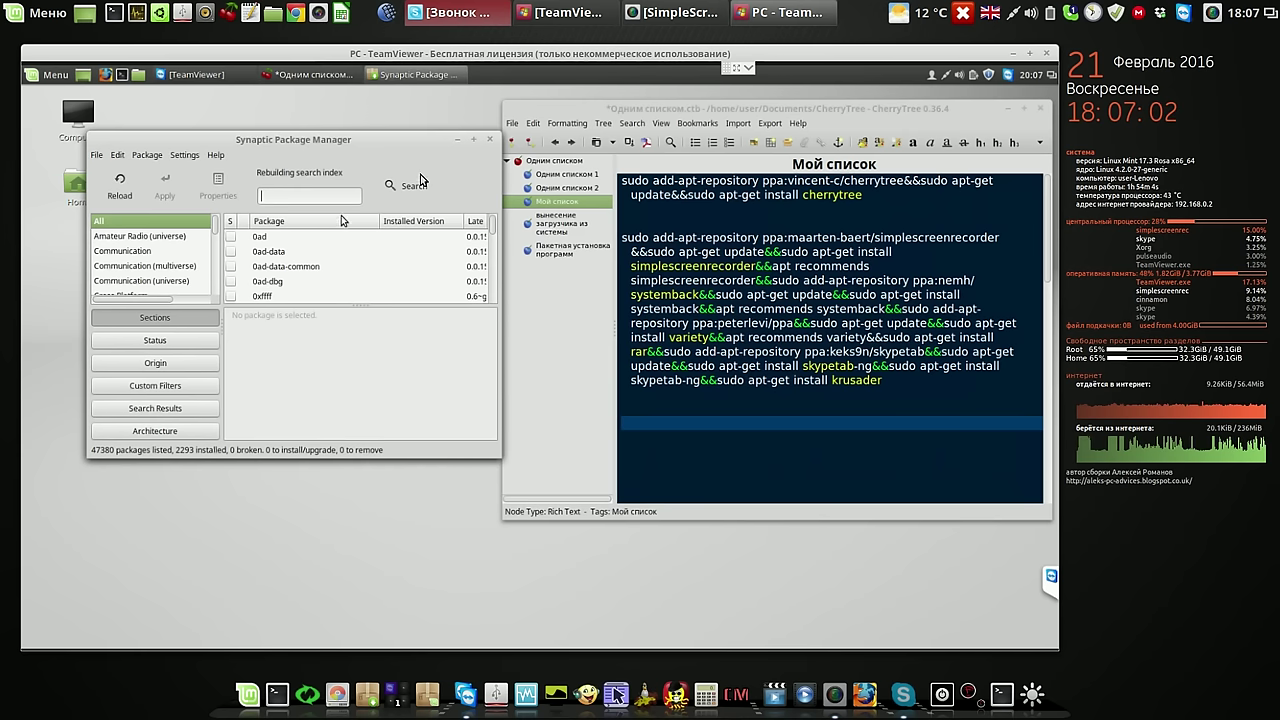
# - Filter the packages by casper and force the casper package to version 1.340 (trusty)
pyautogui.write('asper')
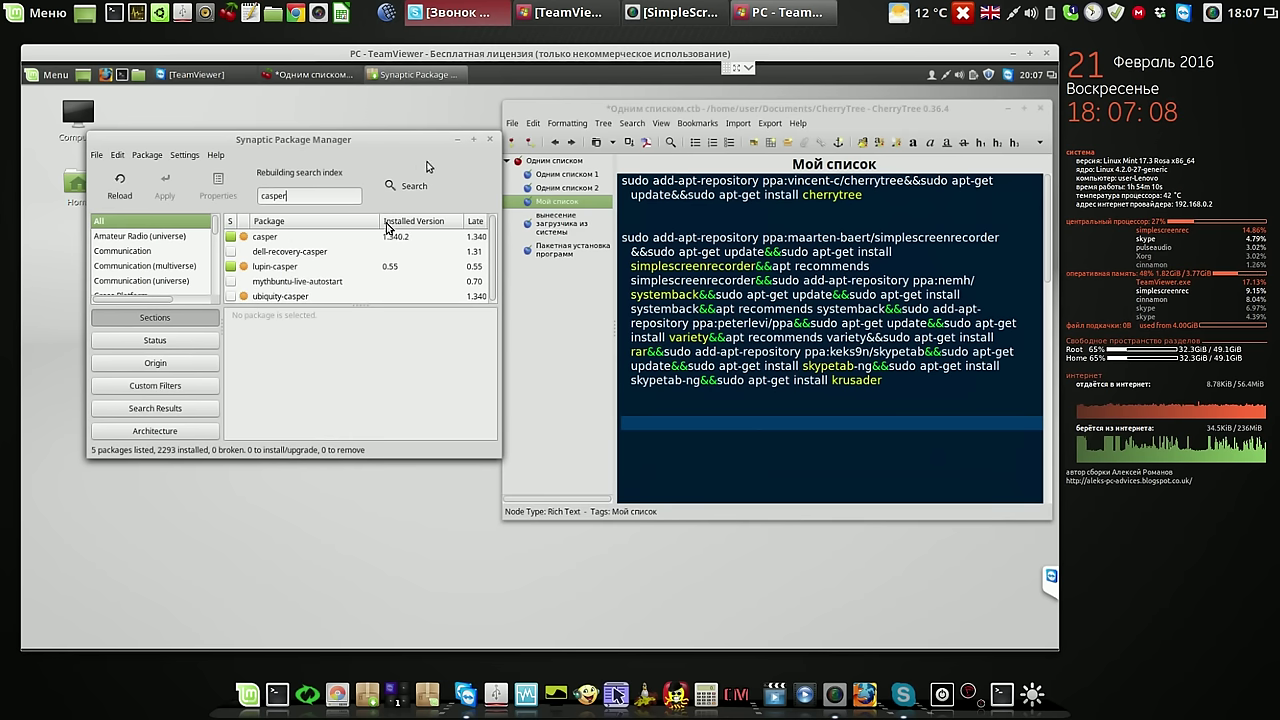
pyautogui.click(383, 240)
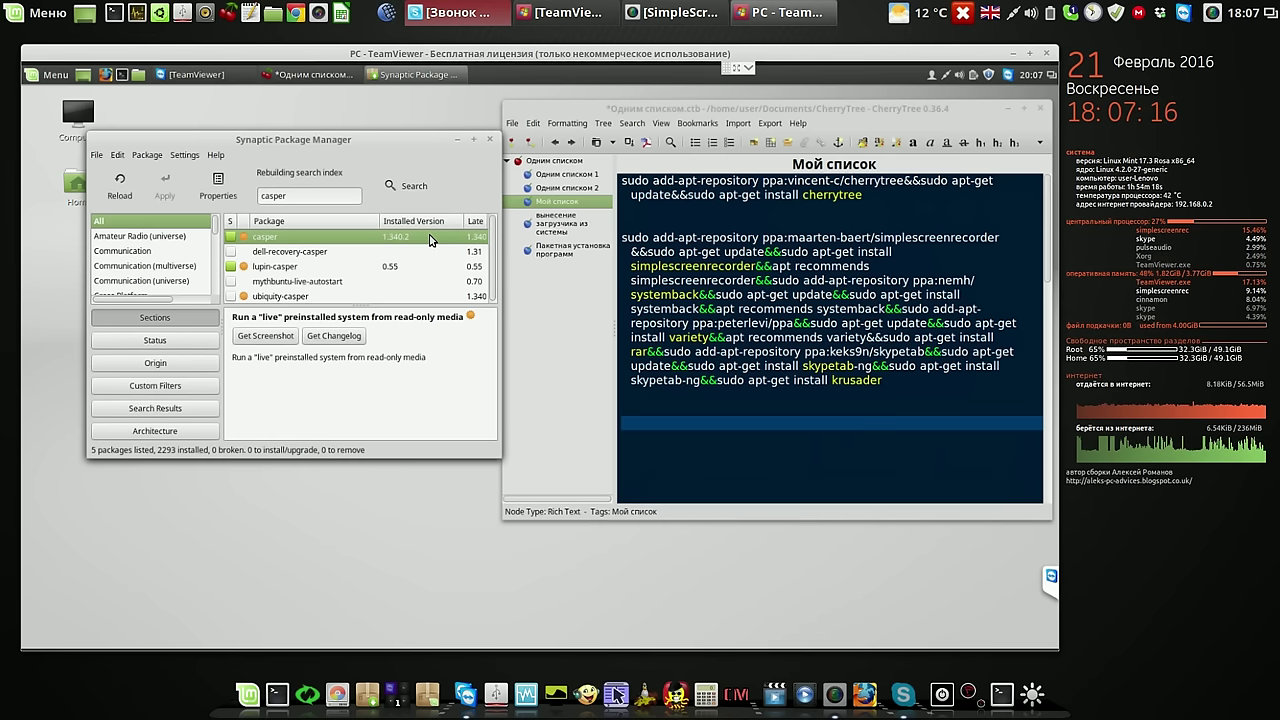
pyautogui.click(147, 155)
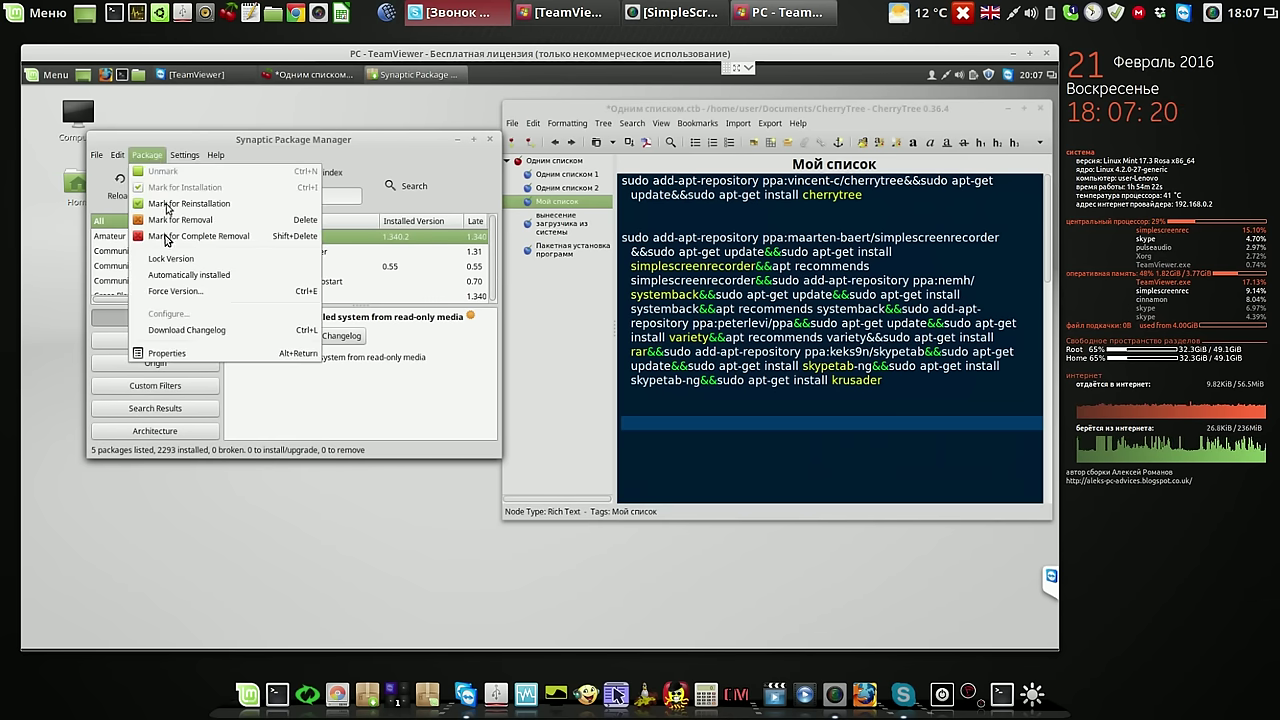
pyautogui.click(166, 291)
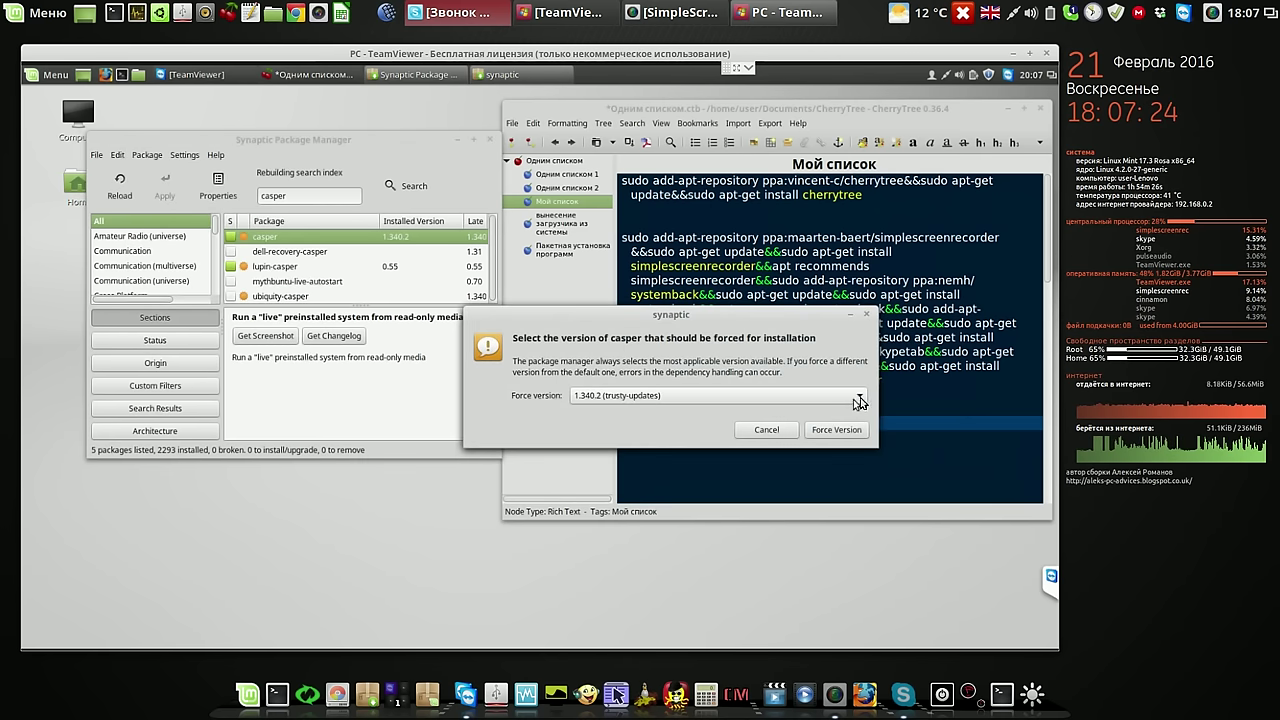
pyautogui.click(858, 395)
pyautogui.click(822, 411)
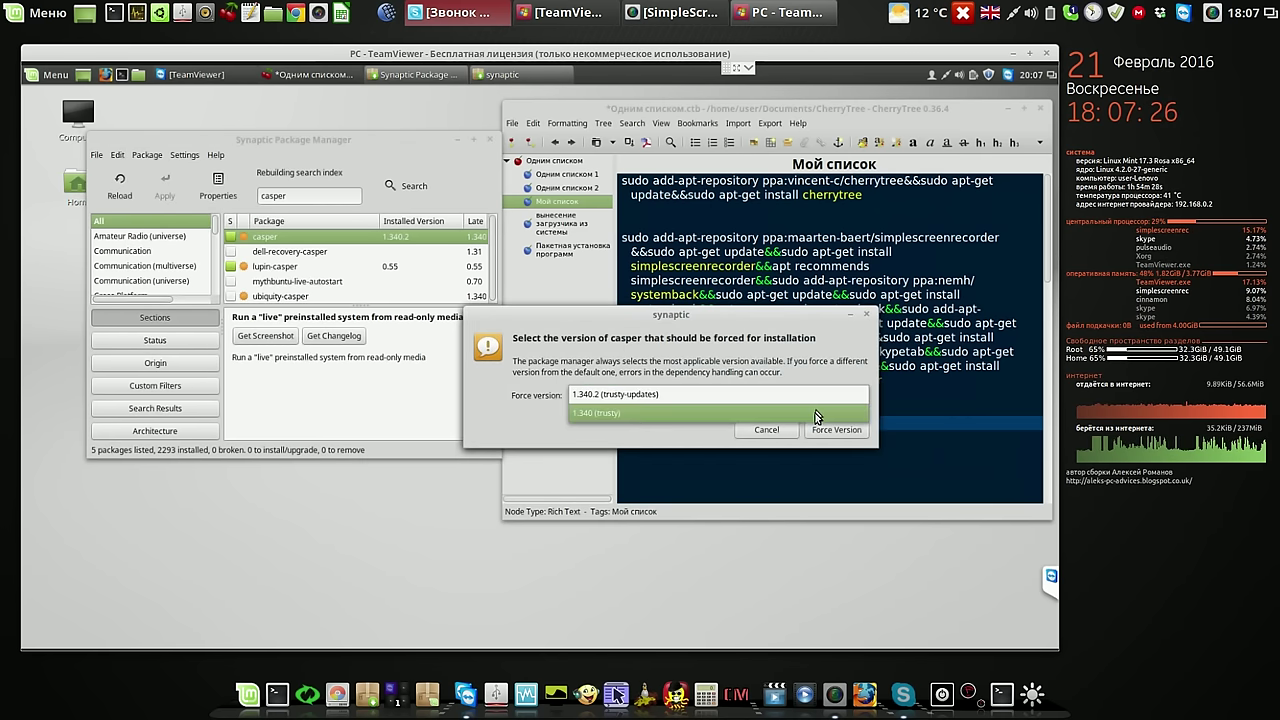
pyautogui.click(836, 430)
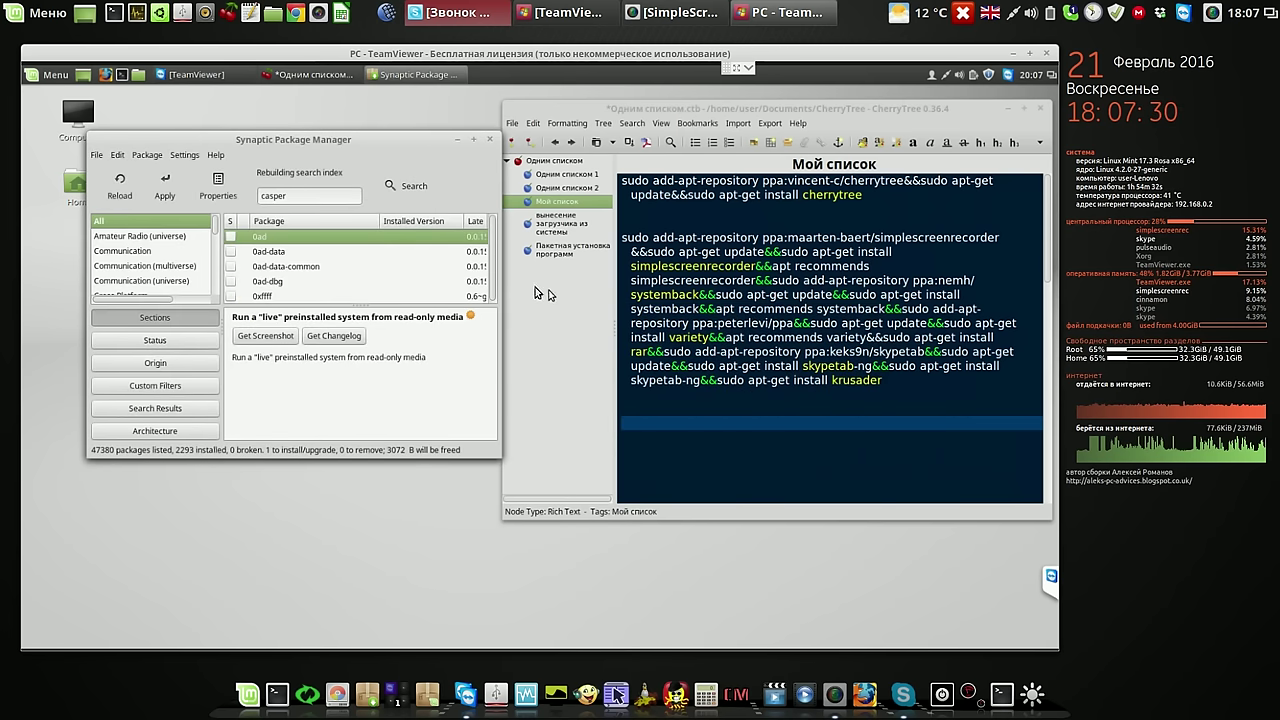
# - Apply the marked casper downgrade and set the progress dialog to close automatically after the changes are applied
pyautogui.click(170, 184)
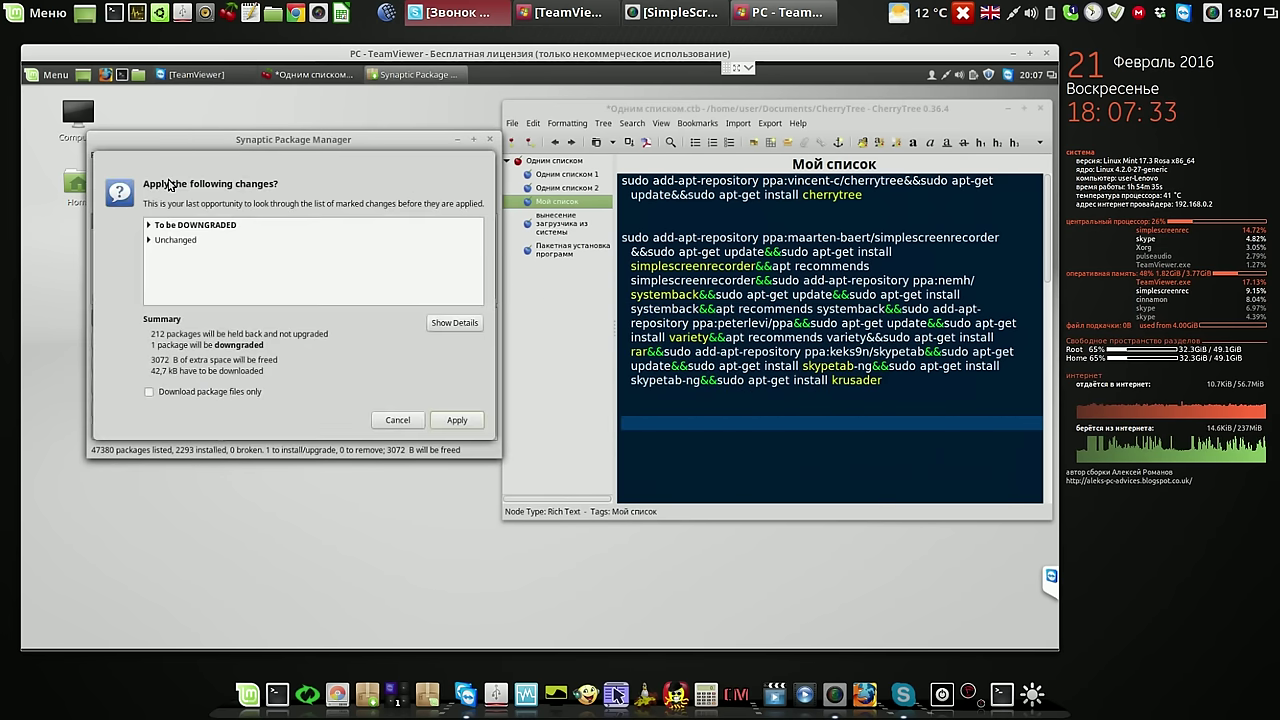
pyautogui.click(463, 421)
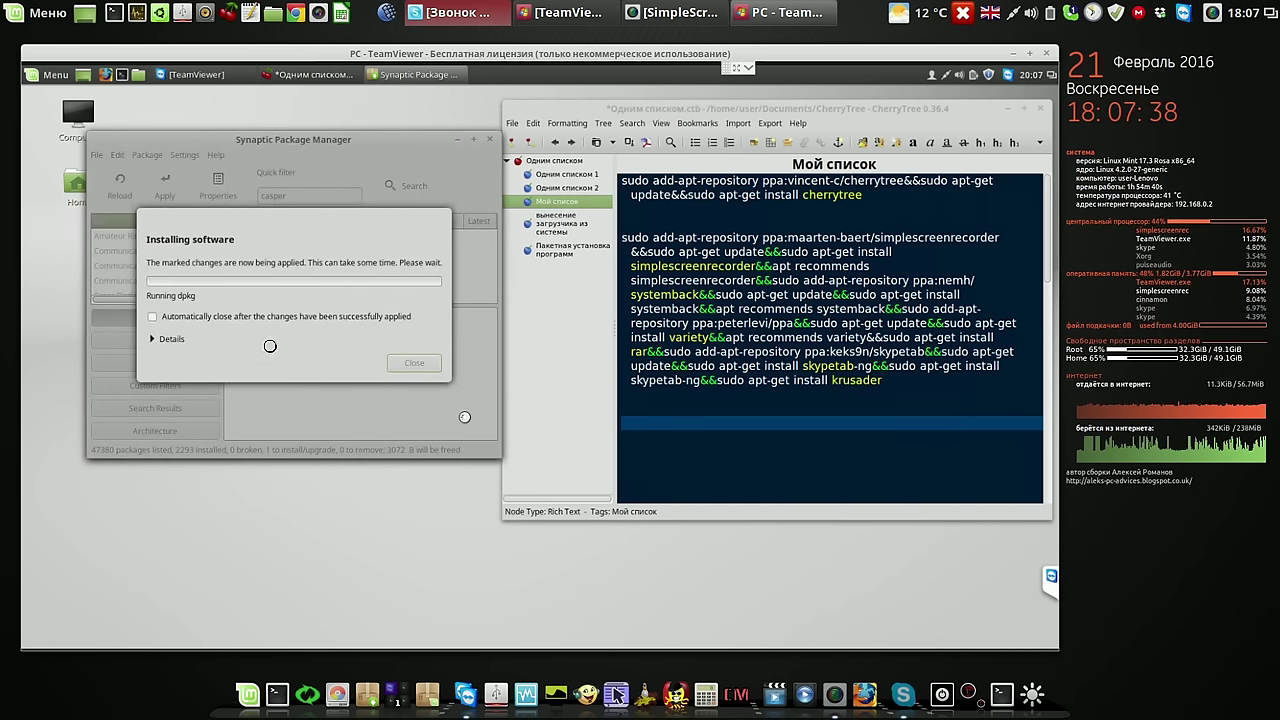
pyautogui.click(154, 317)
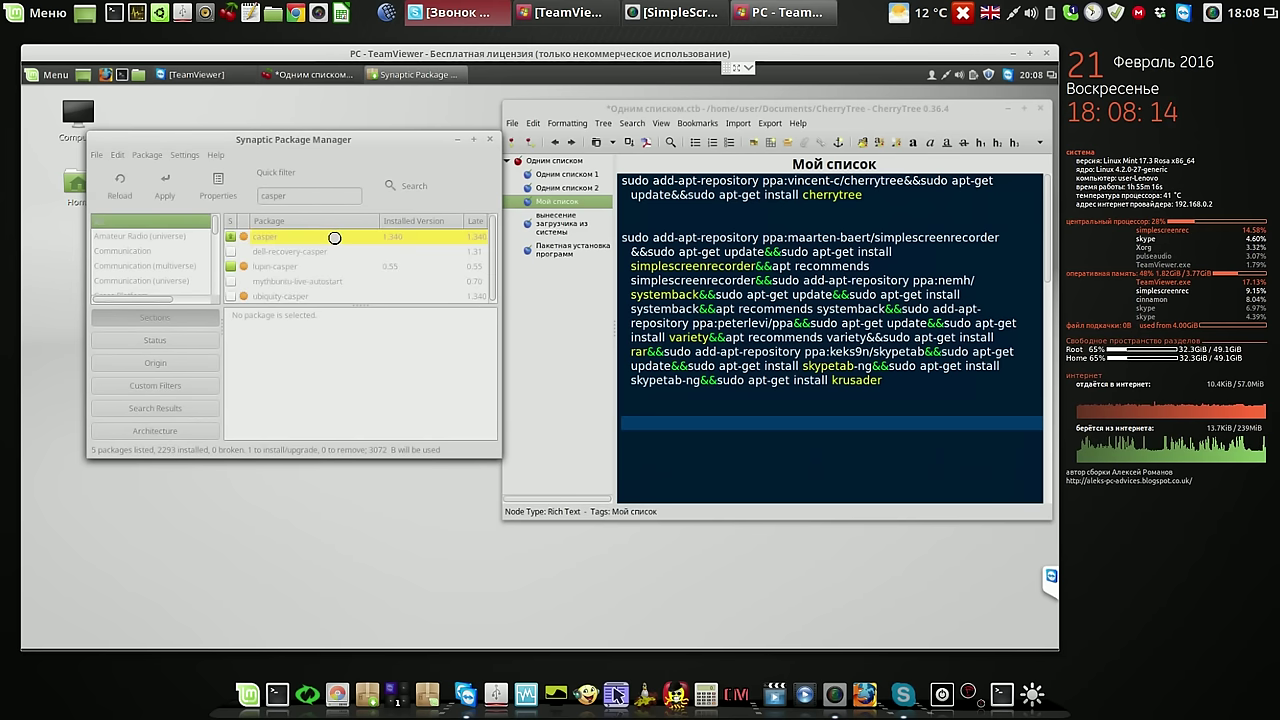
# - Lock the version of the casper package and close Synaptic Package Manager
pyautogui.click(334, 237)
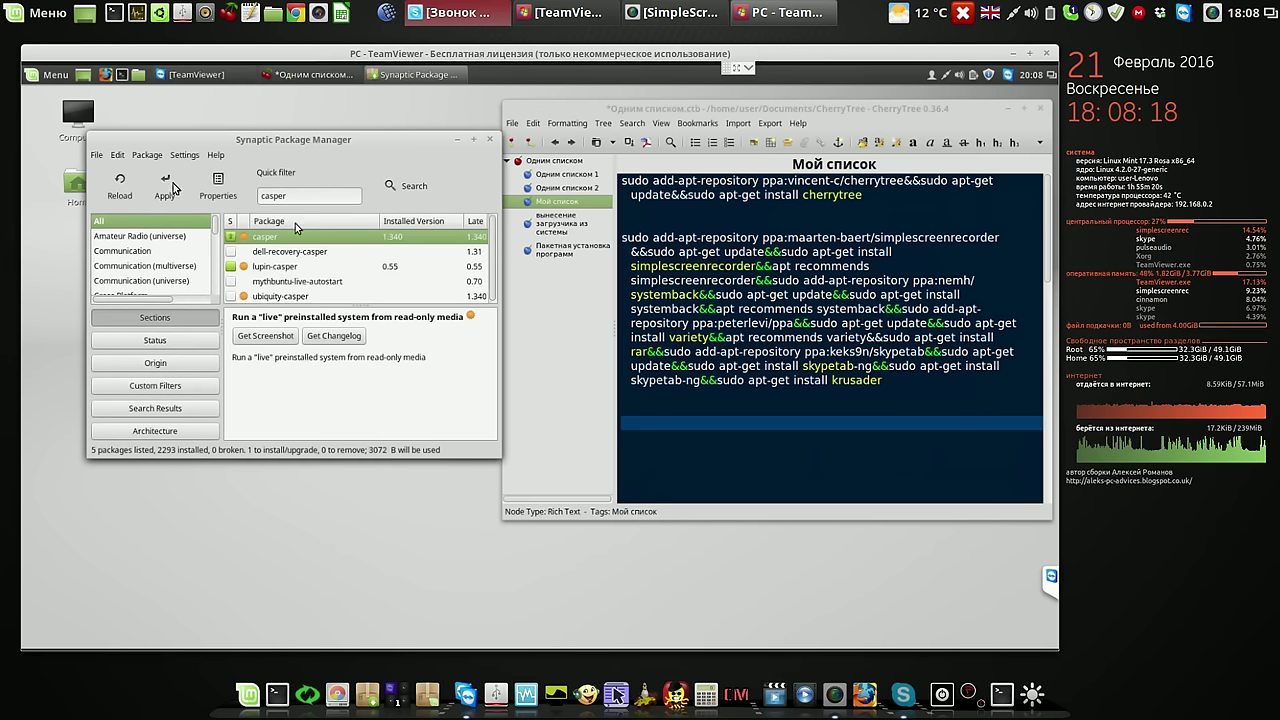
pyautogui.click(147, 155)
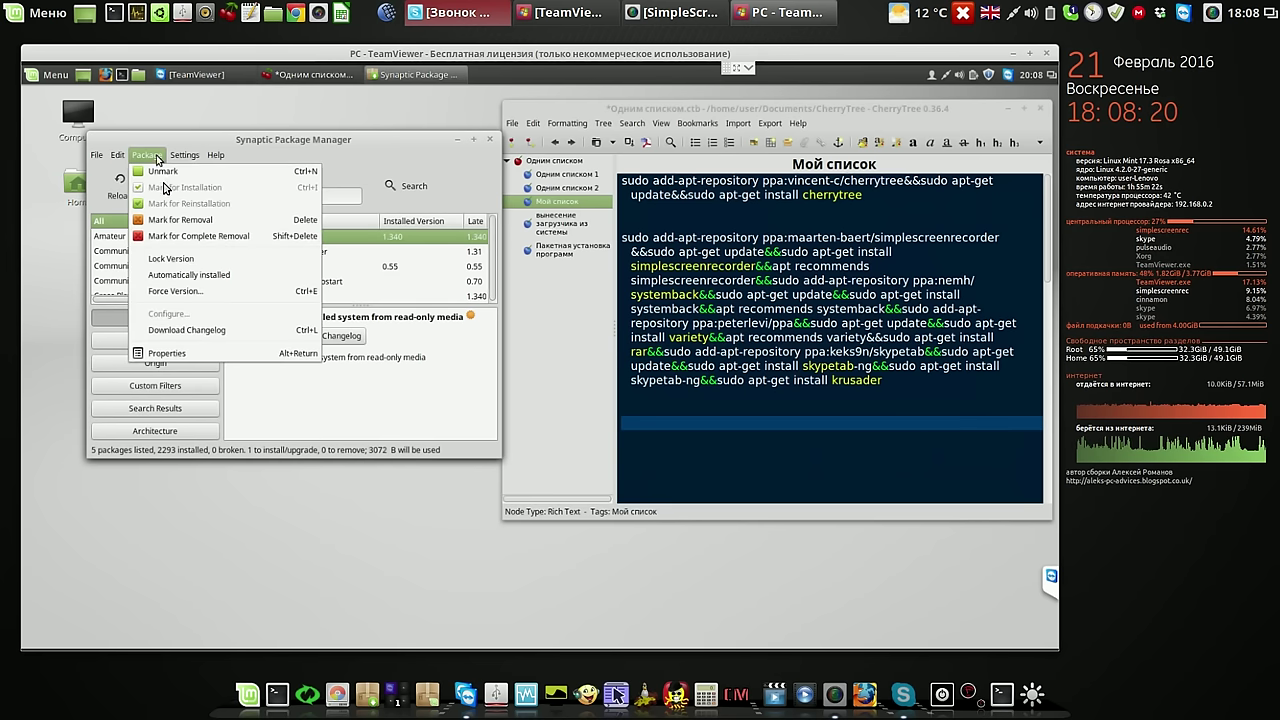
pyautogui.click(180, 262)
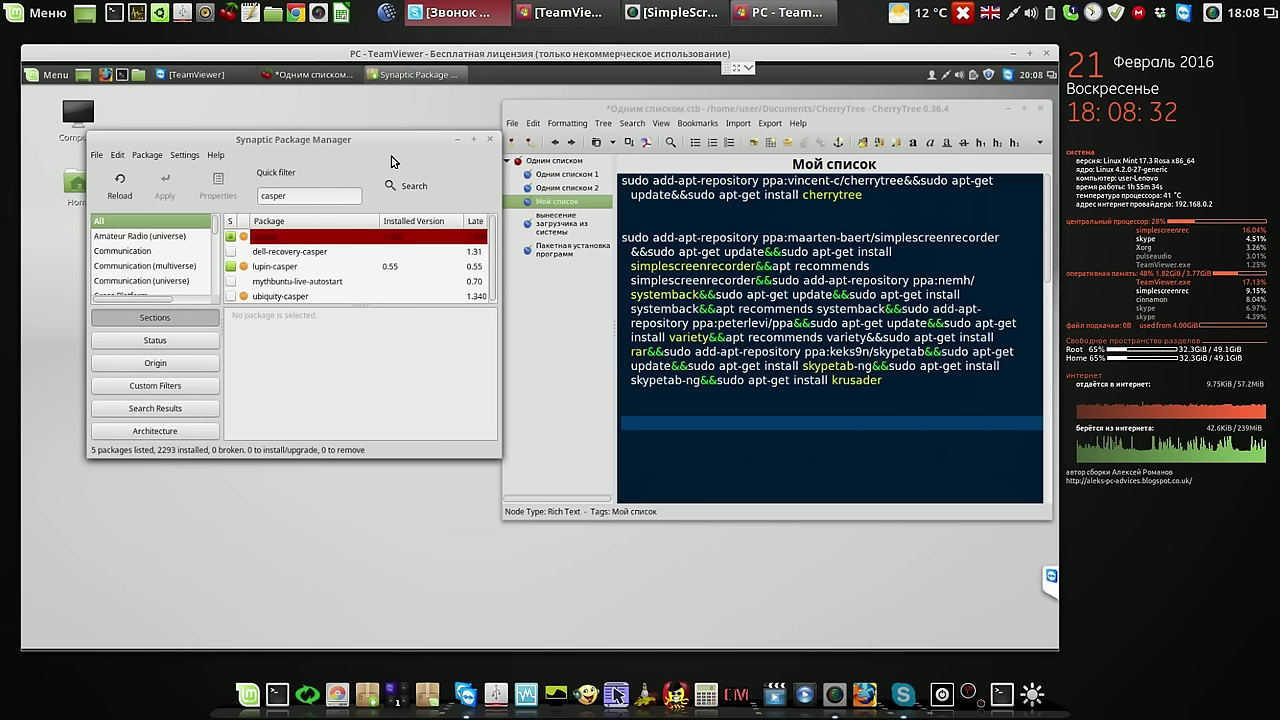
pyautogui.click(490, 143)
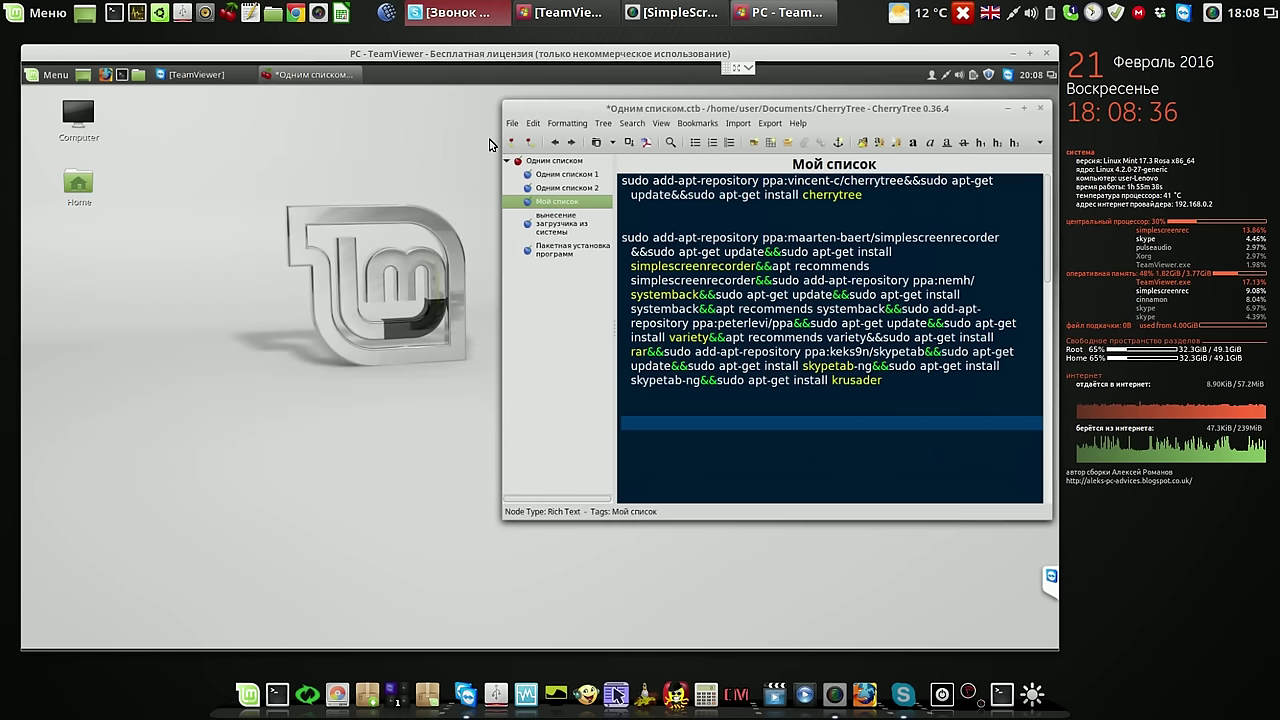
# - Find Variety among the remote computer's applications and add its launcher to the panel
pyautogui.click(50, 77)
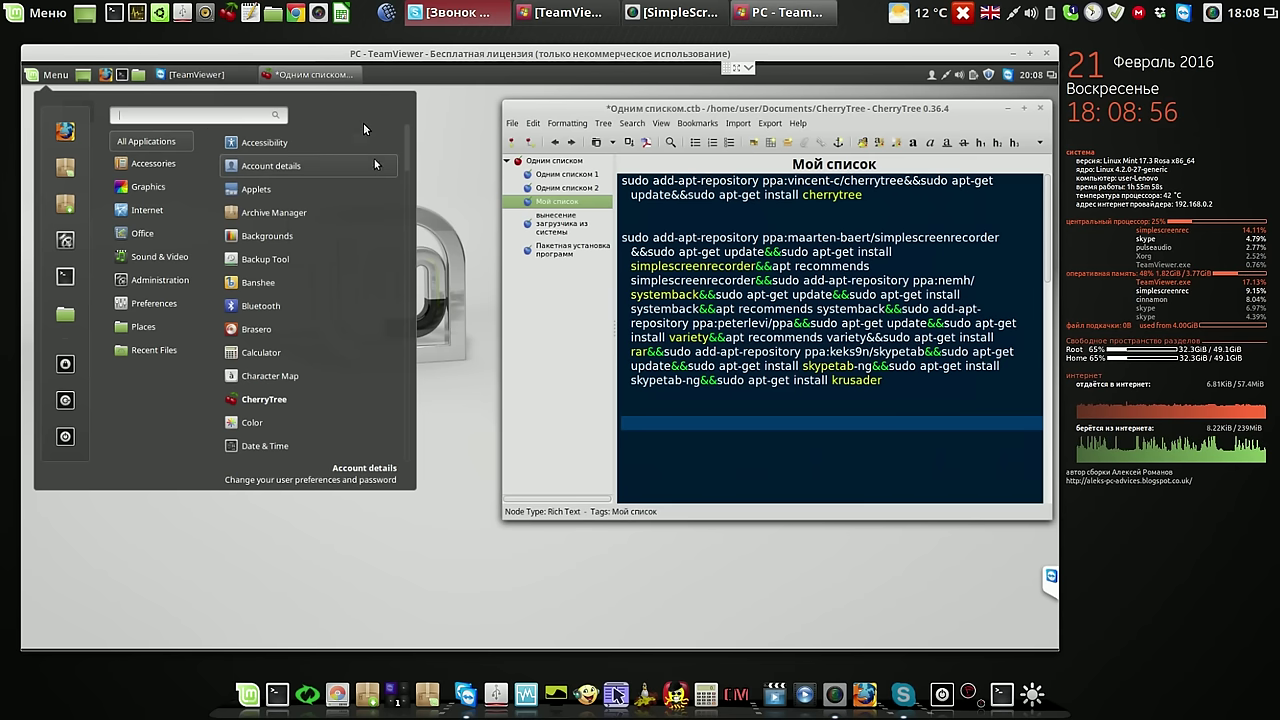
pyautogui.write('var')
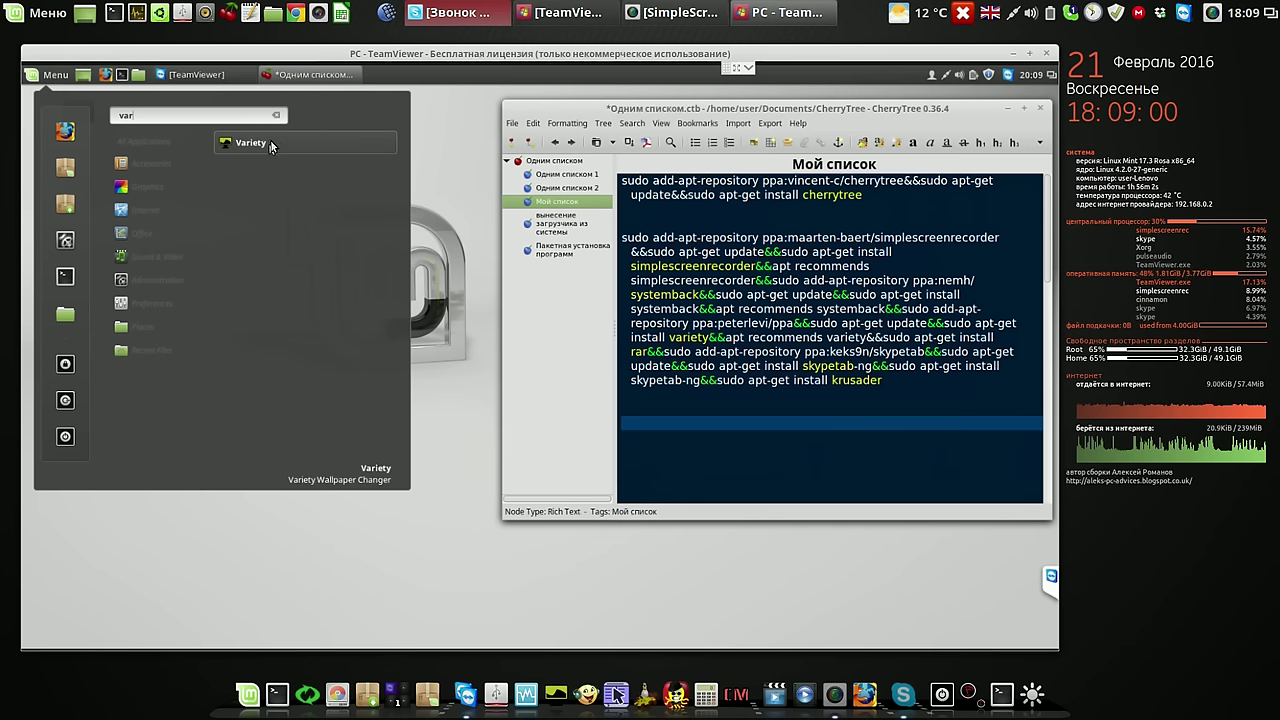
pyautogui.rightClick(273, 141)
pyautogui.click(272, 168)
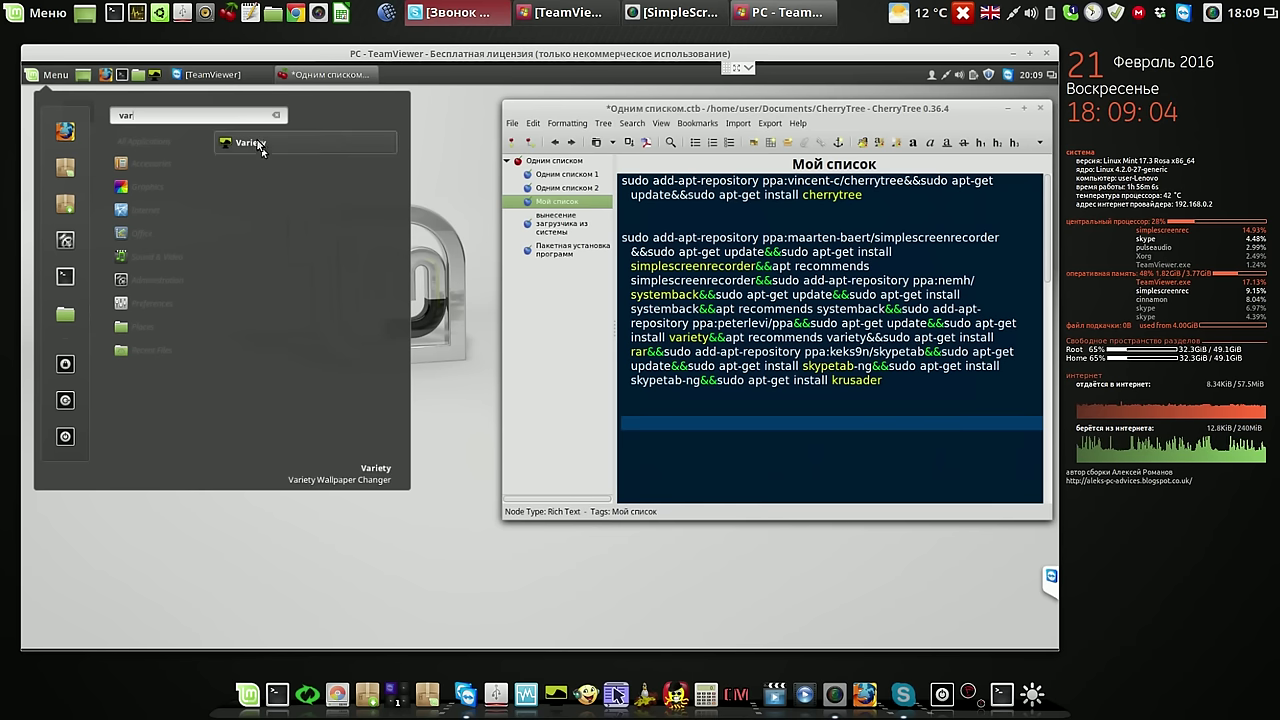
# - Launch Variety and complete its welcome wizard, choosing to participate in VRTY.ORG anonymously
pyautogui.click(256, 145)
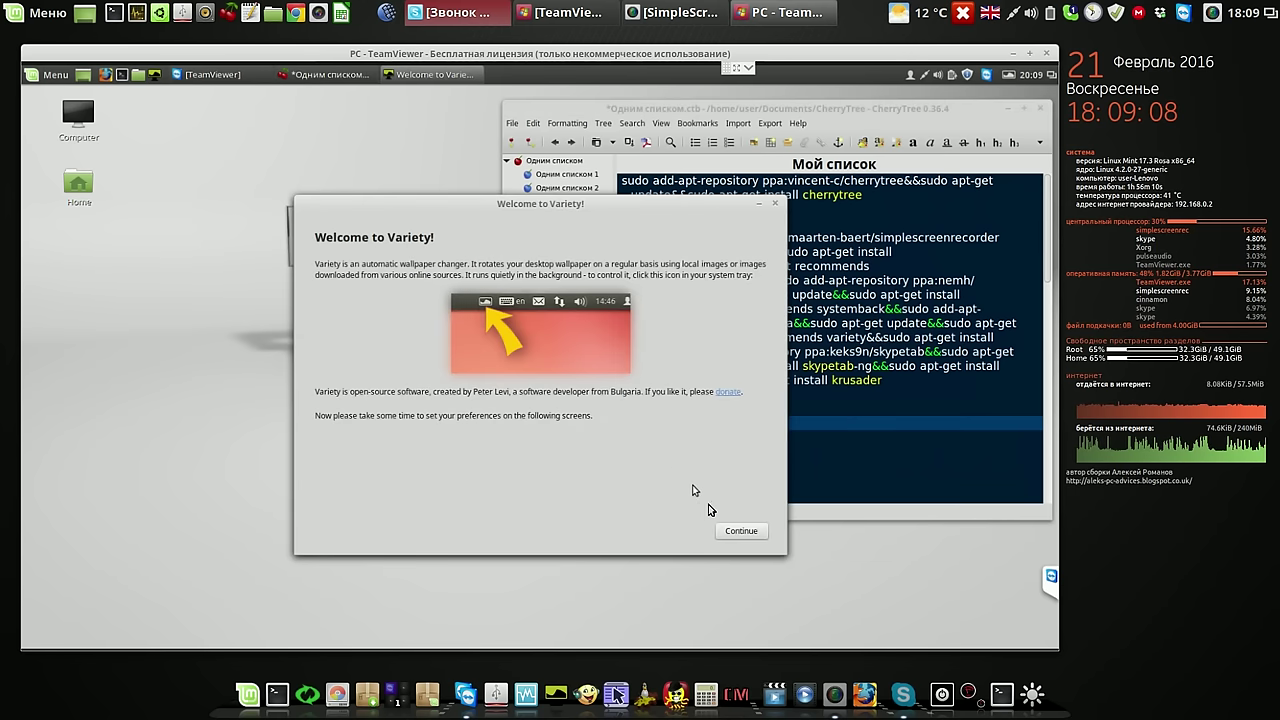
pyautogui.click(733, 531)
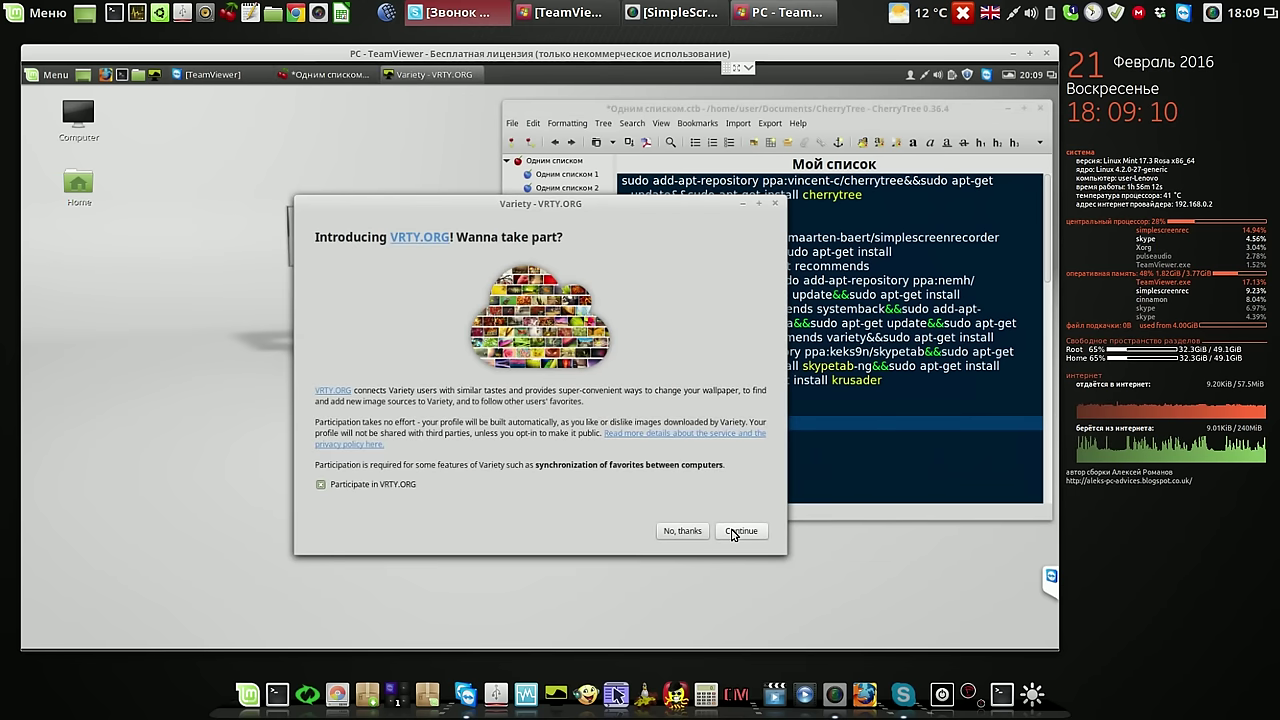
pyautogui.click(733, 534)
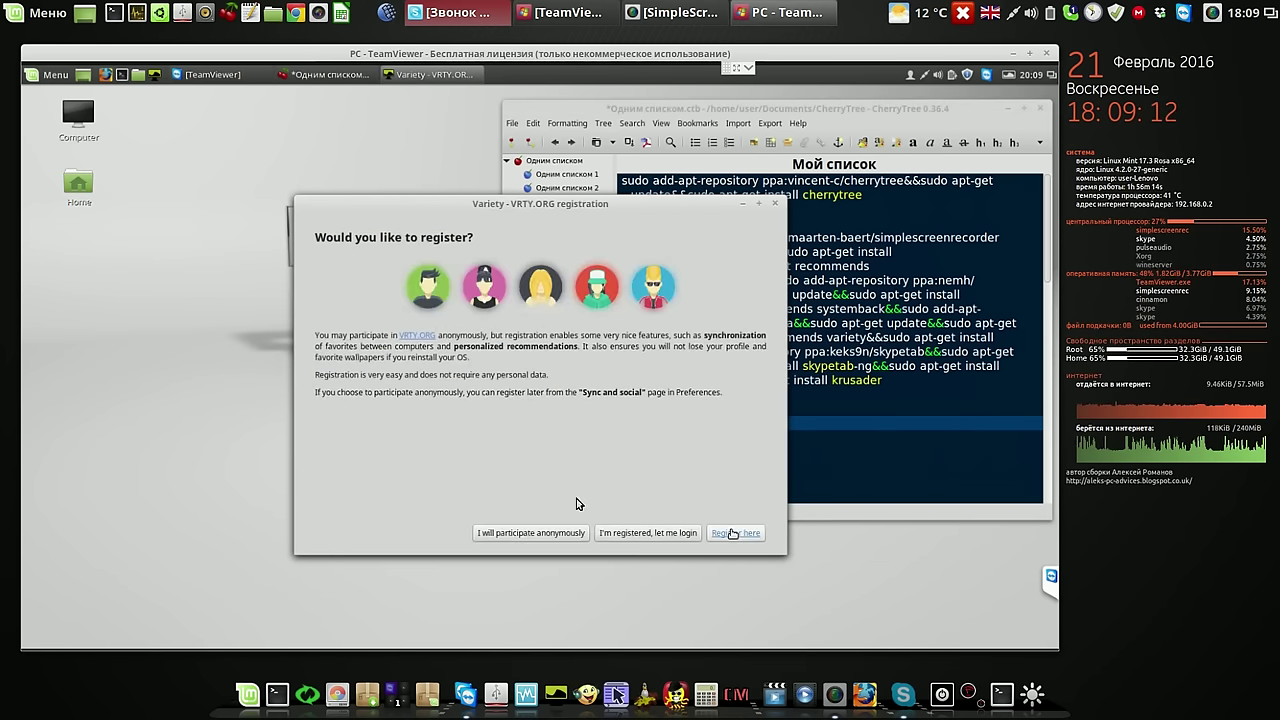
pyautogui.click(533, 535)
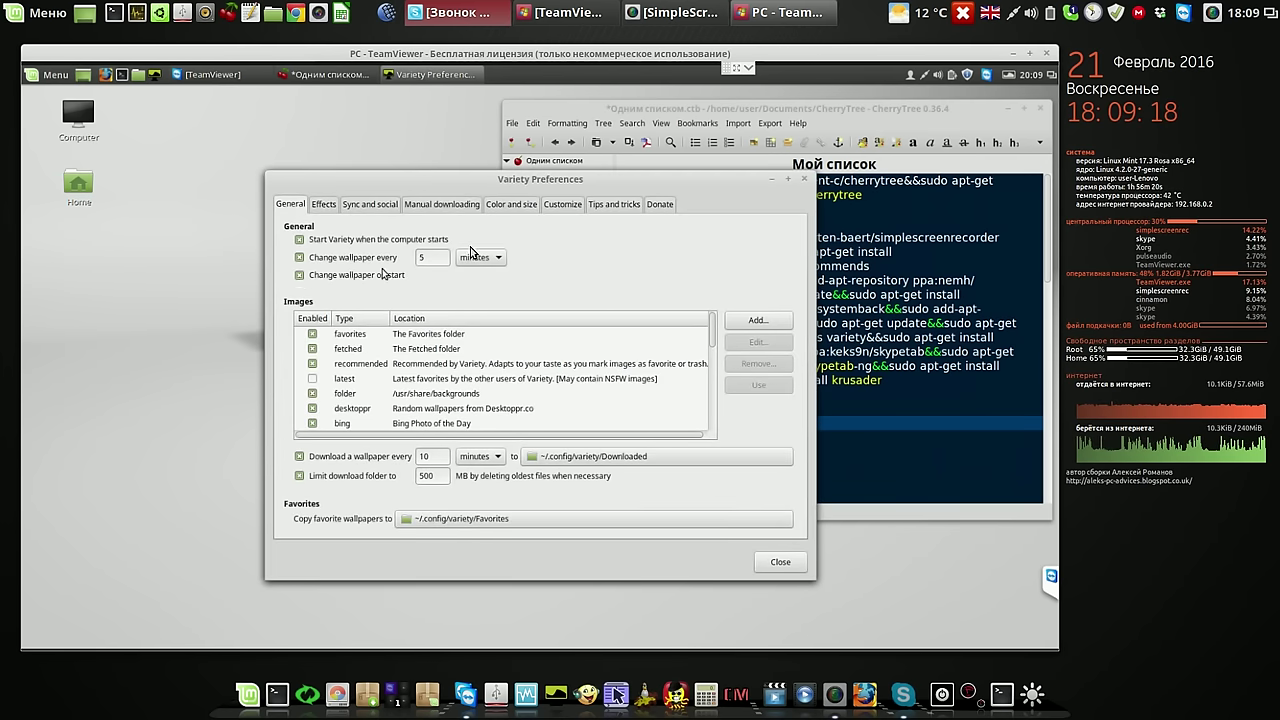
# - Review the units available for the wallpaper change interval and close Variety Preferences without changing anything
pyautogui.click(499, 259)
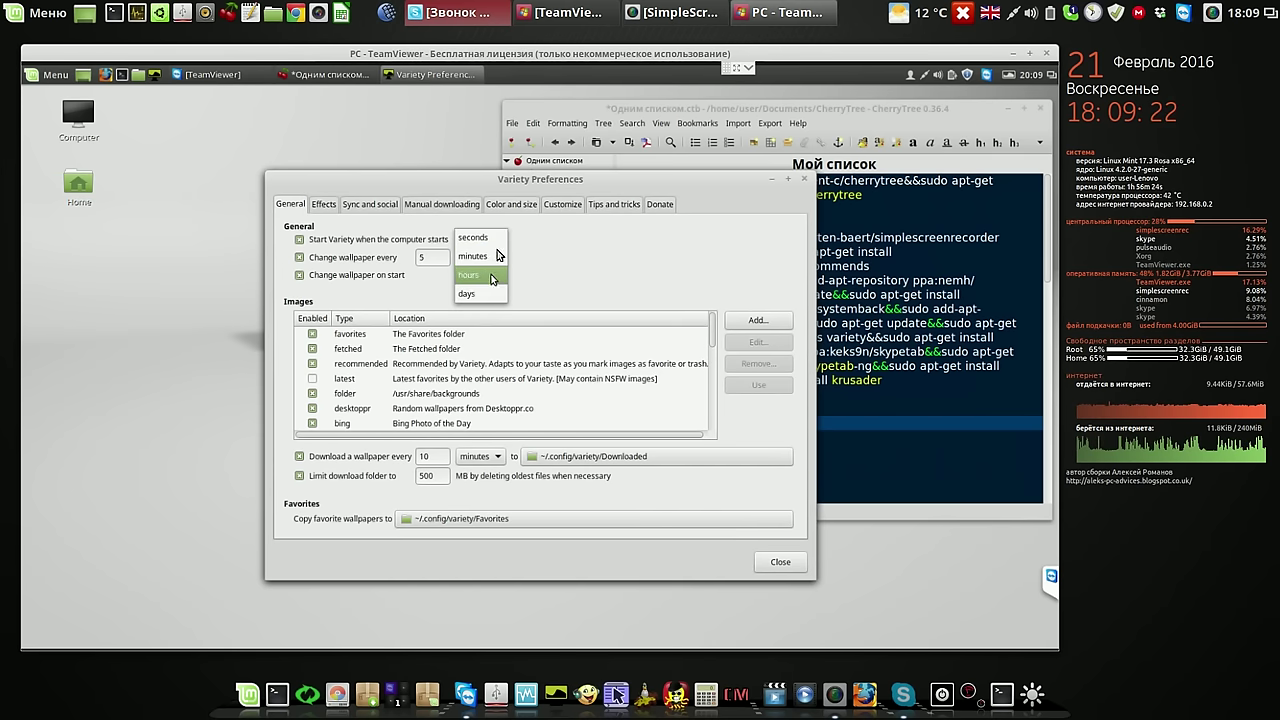
pyautogui.click(536, 242)
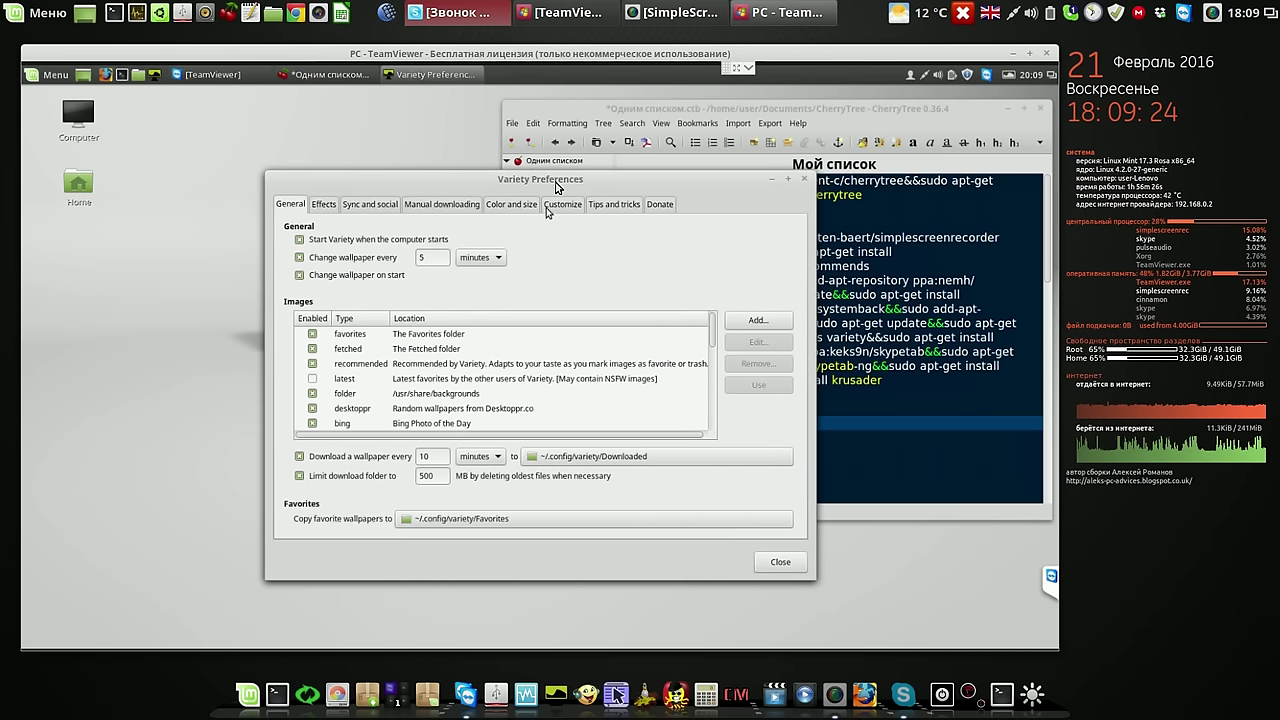
pyautogui.moveTo(545, 176); pyautogui.dragTo(474, 126)
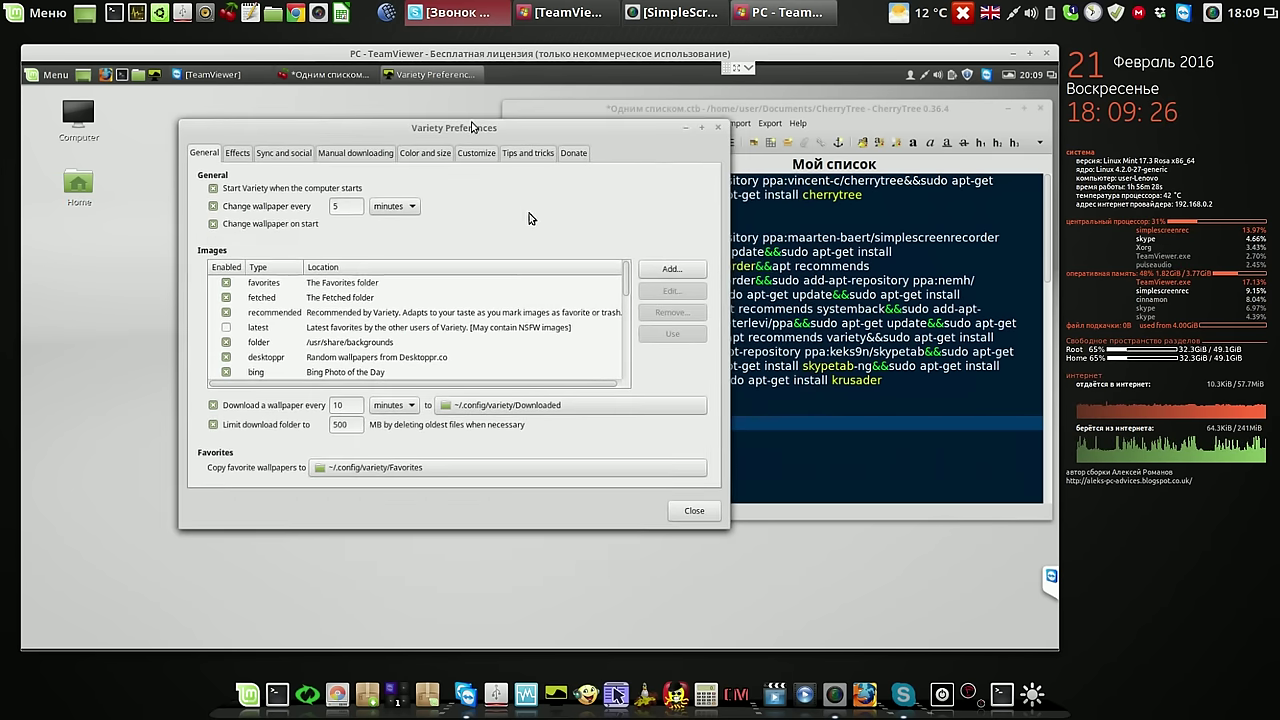
pyautogui.click(694, 522)
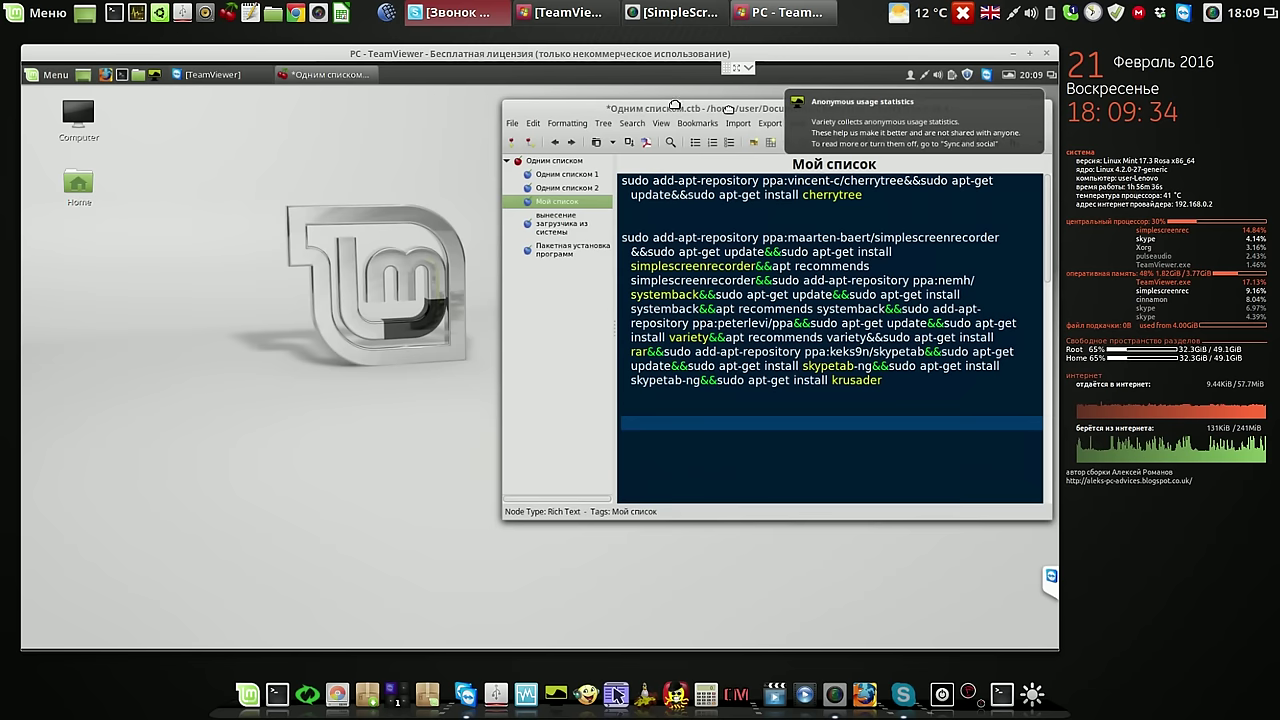
# - Save the CherryTree document and minimize its window
pyautogui.moveTo(675, 106); pyautogui.dragTo(591, 96)
pyautogui.click(547, 133)
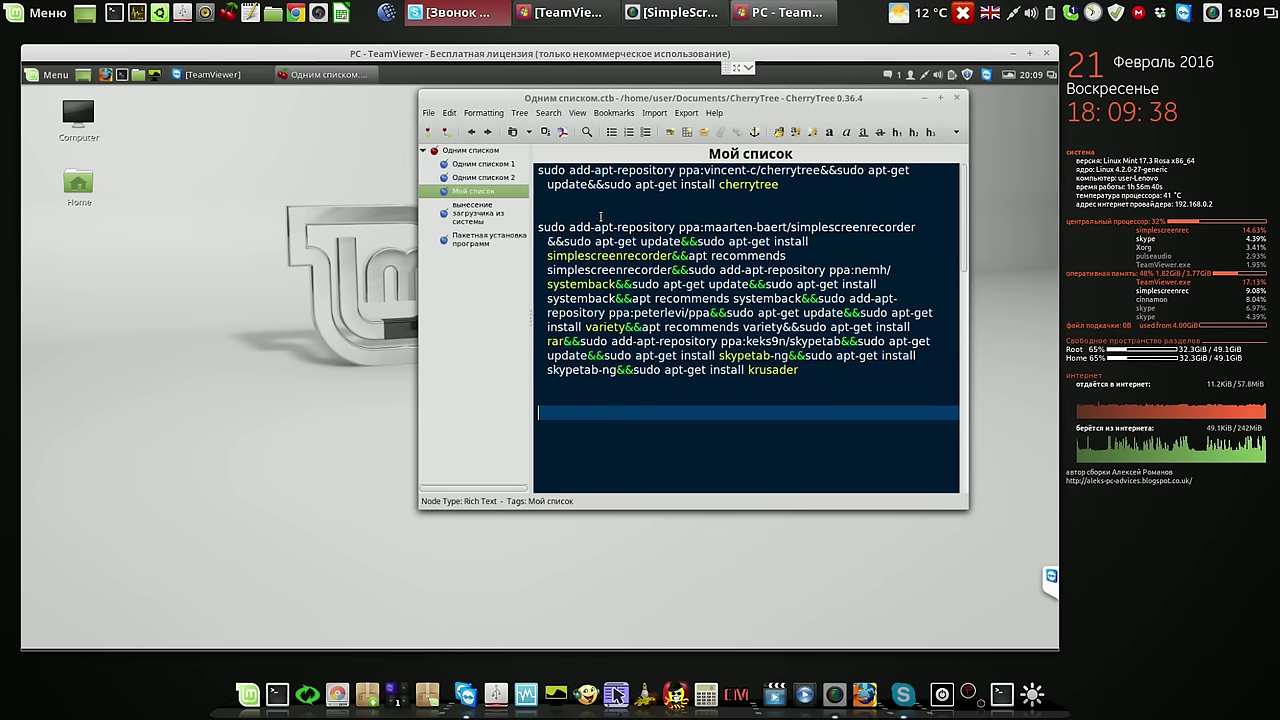
pyautogui.click(601, 216)
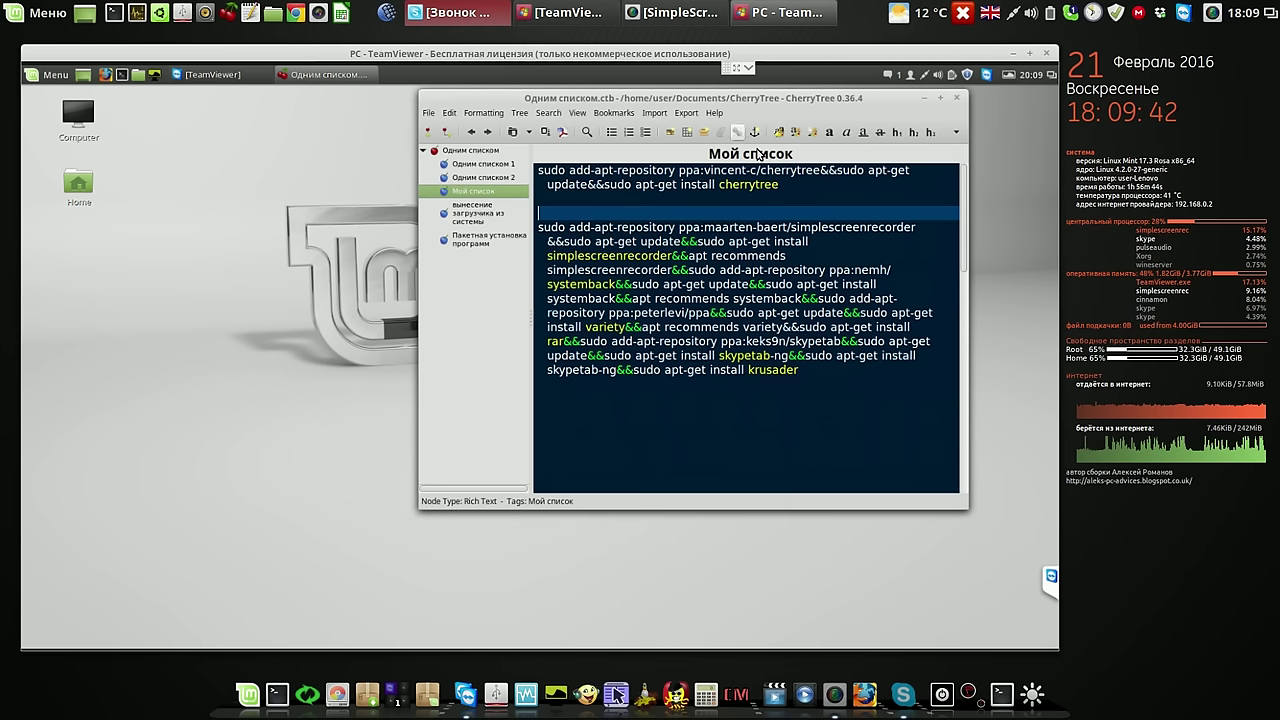
pyautogui.click(923, 100)
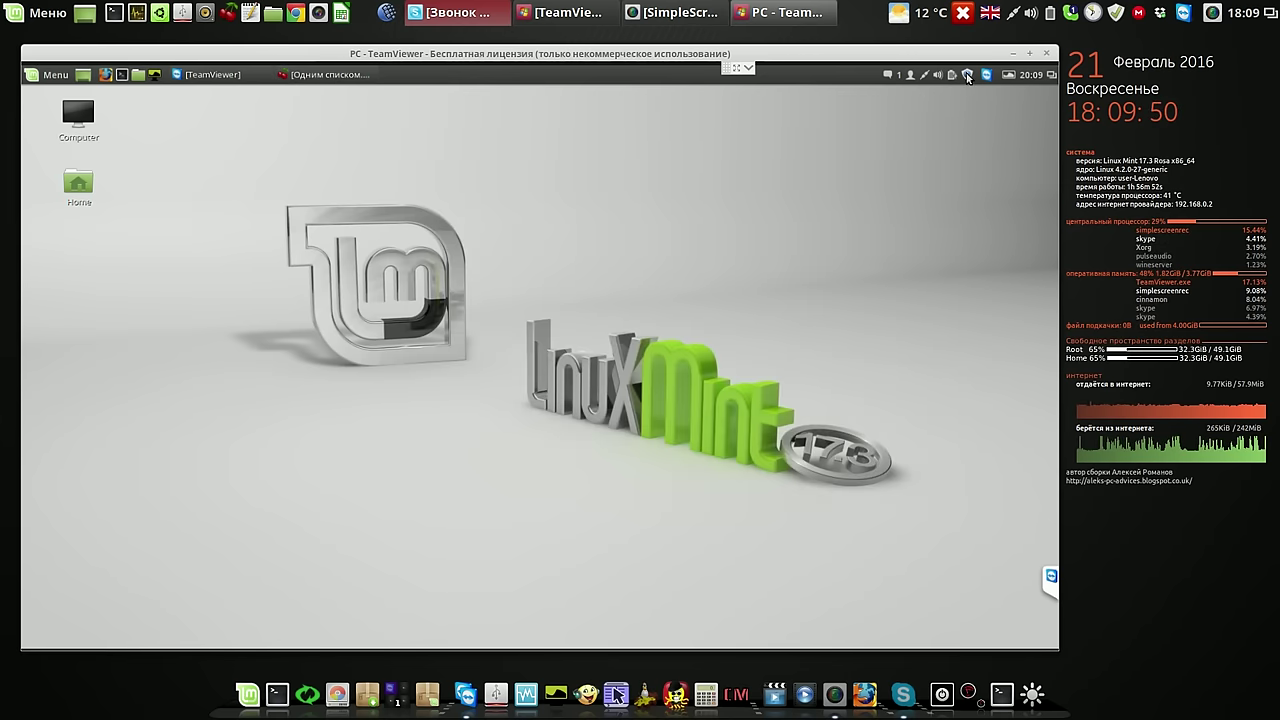
# - Open Update Manager, accept switching to a local mirror, and authorize the software sources configuration with the account password
pyautogui.click(967, 76)
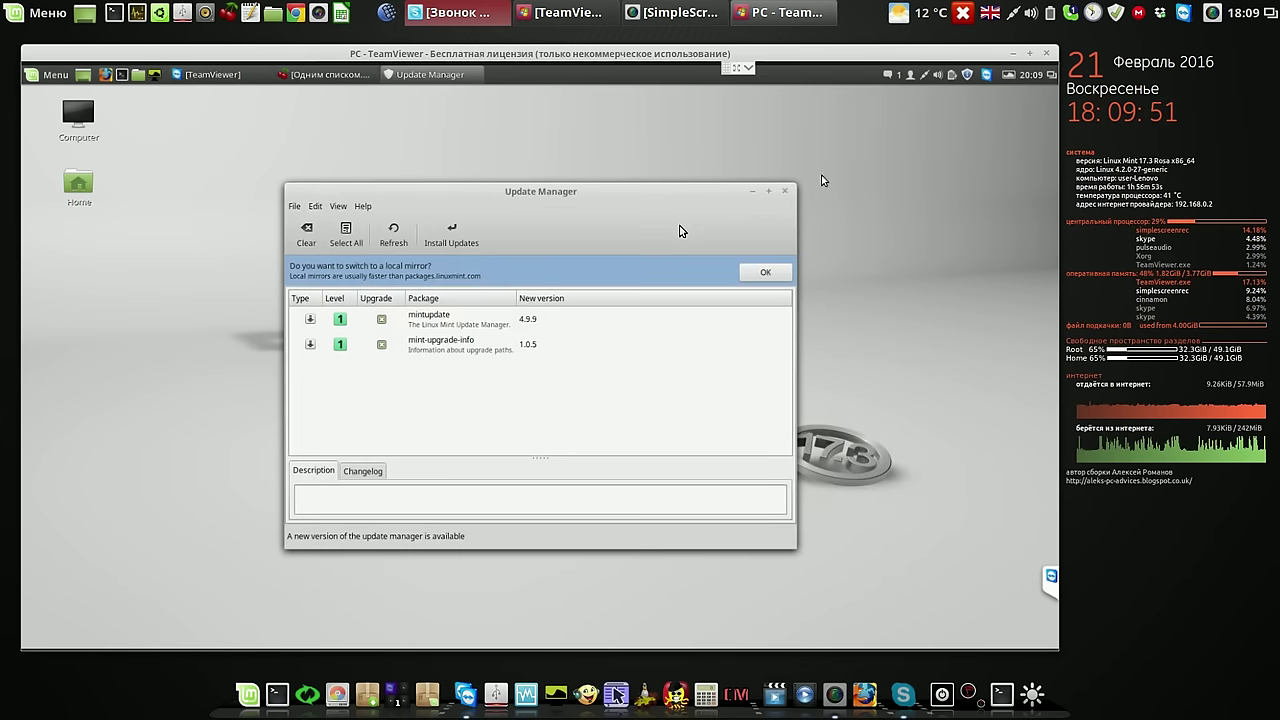
pyautogui.click(768, 272)
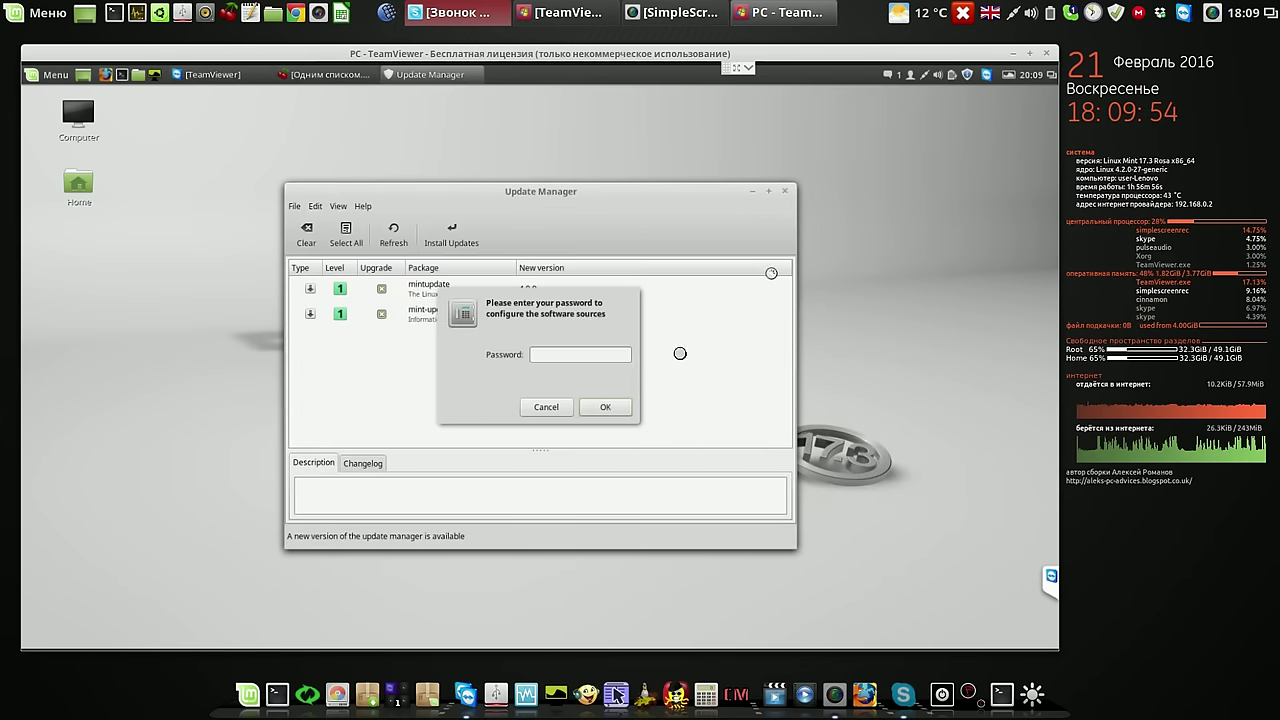
pyautogui.write('1')
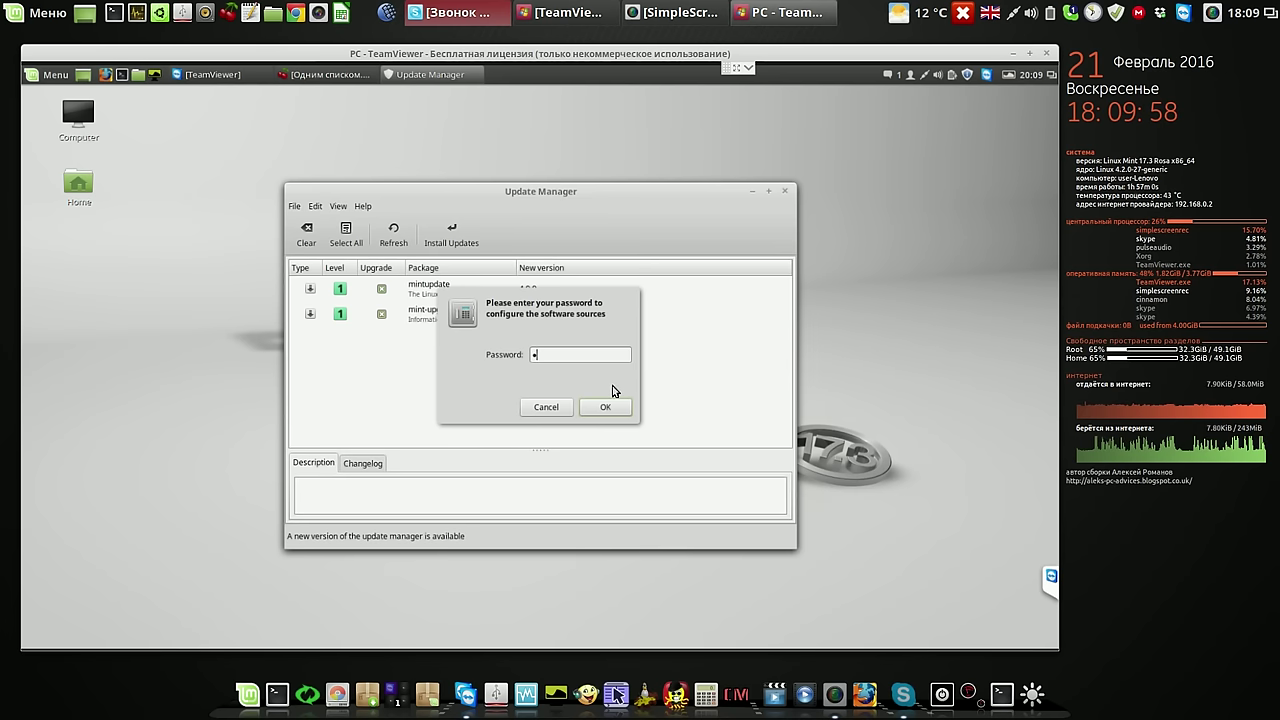
pyautogui.click(604, 405)
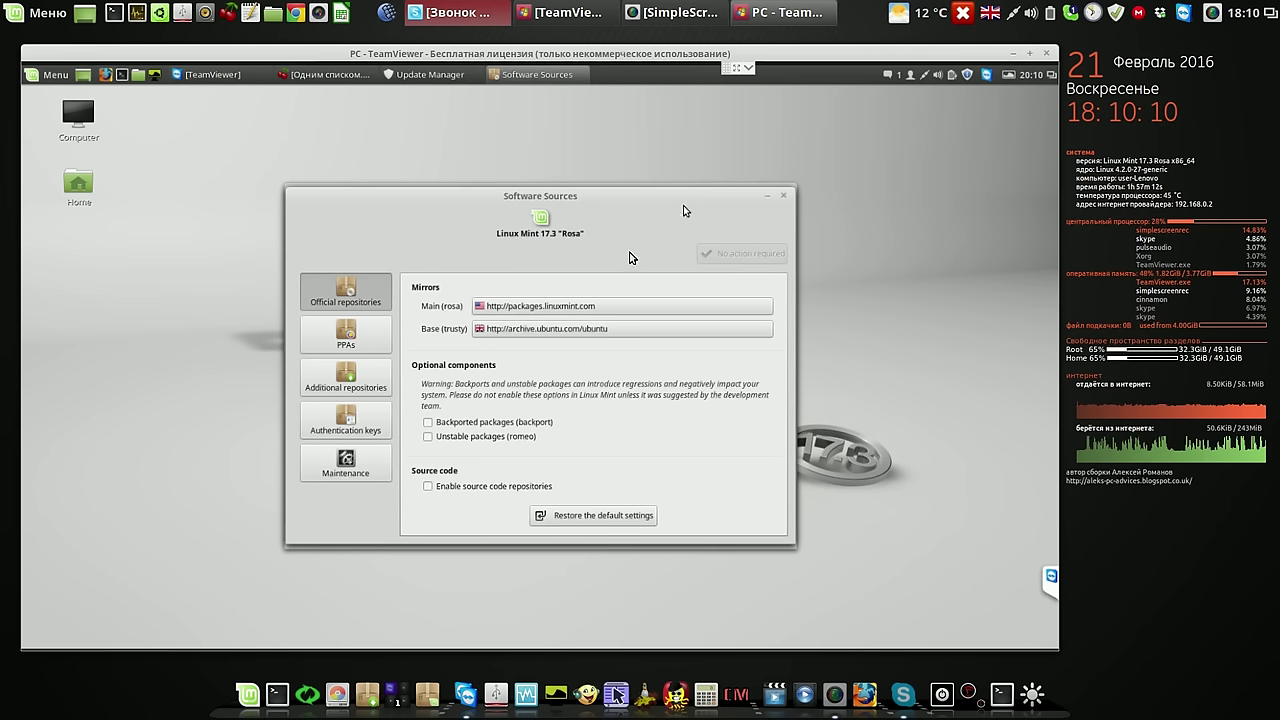
# - Set the Main (rosa) mirror to Academic Computer Club, Umea University
pyautogui.click(574, 313)
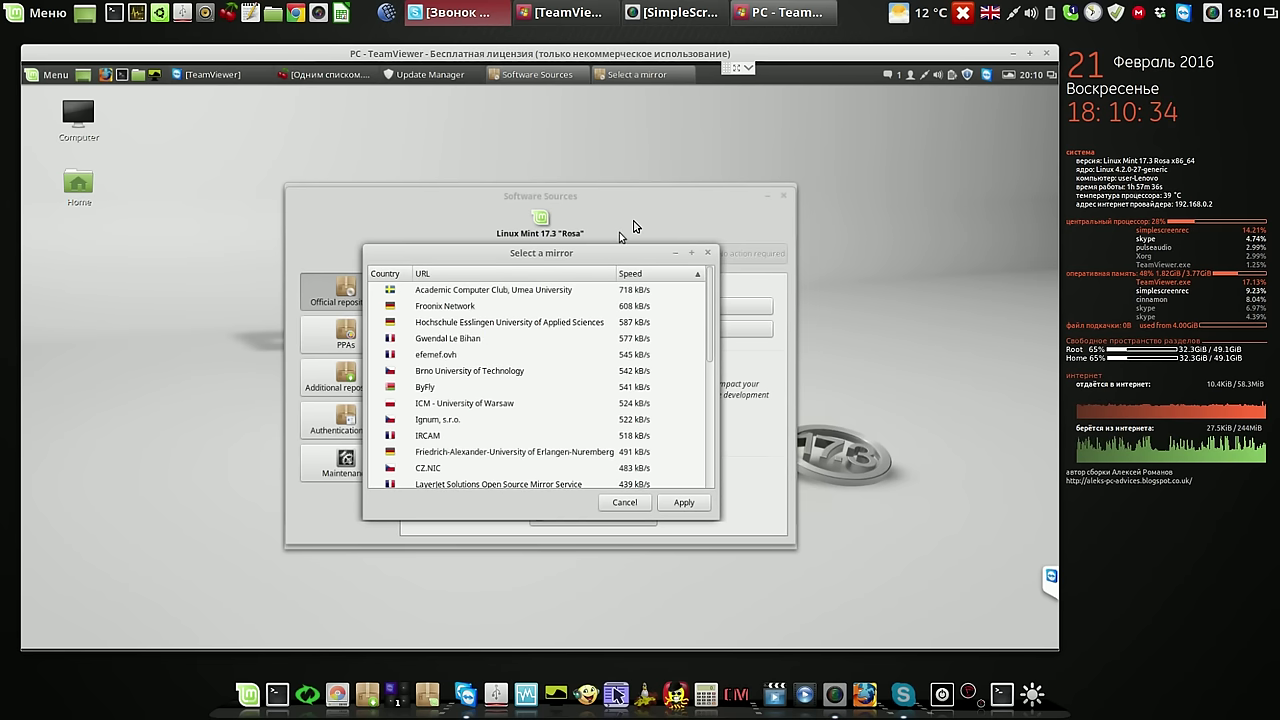
pyautogui.click(574, 292)
pyautogui.click(684, 506)
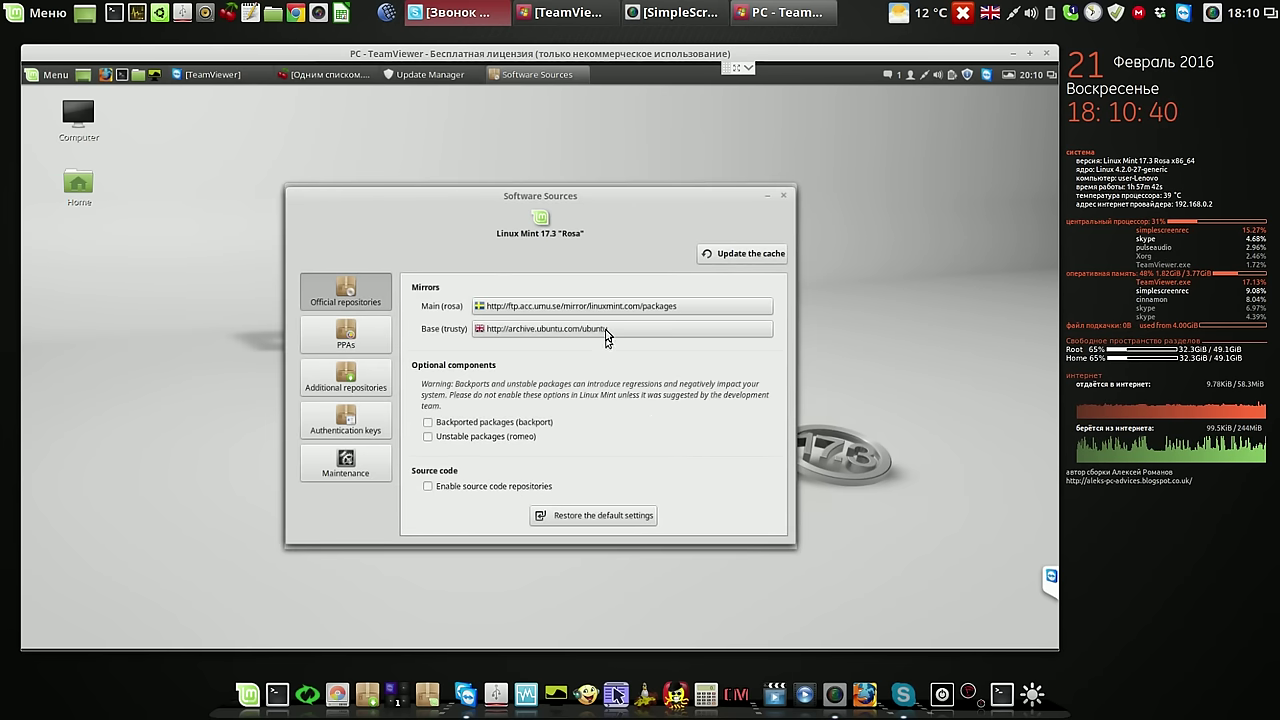
pyautogui.click(606, 330)
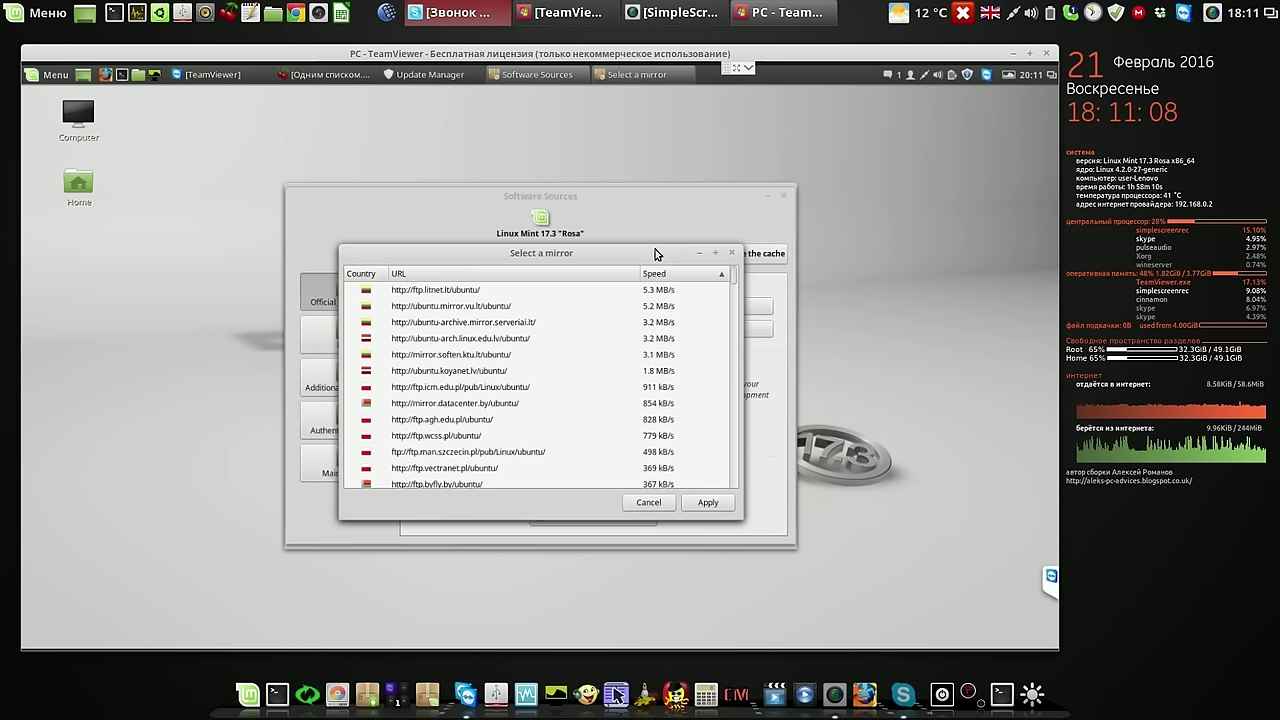
pyautogui.click(506, 290)
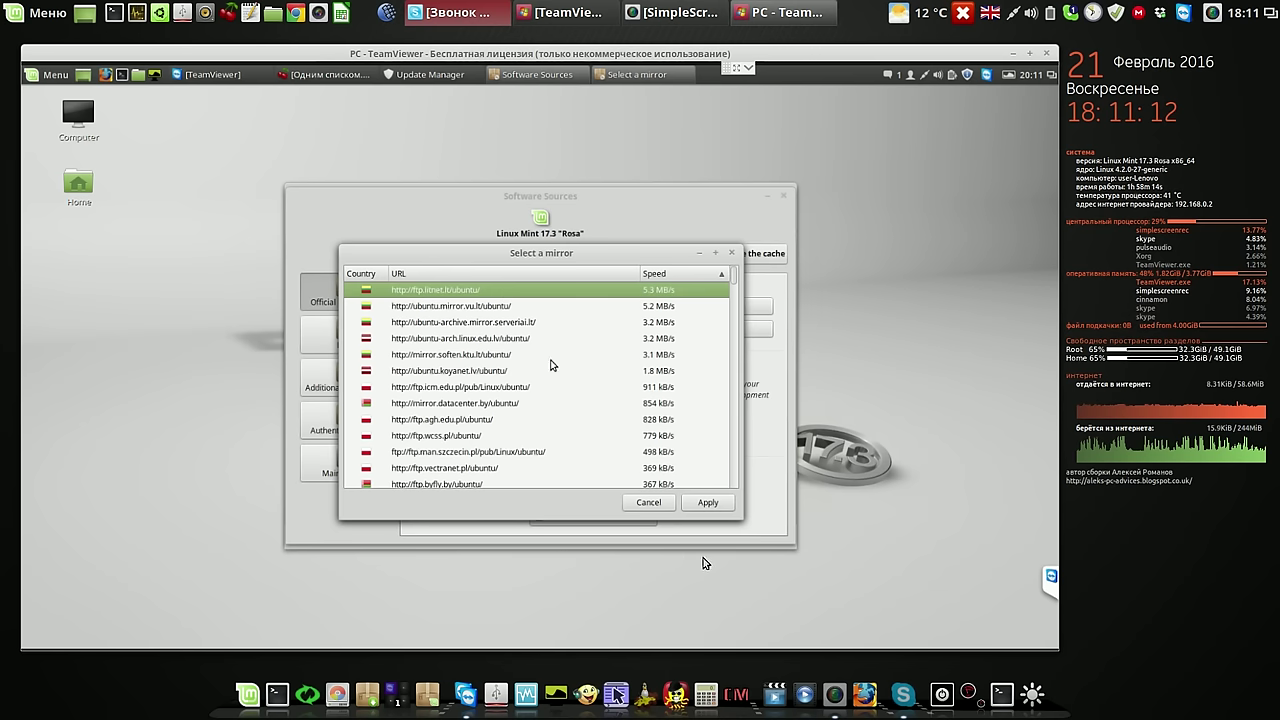
pyautogui.click(707, 502)
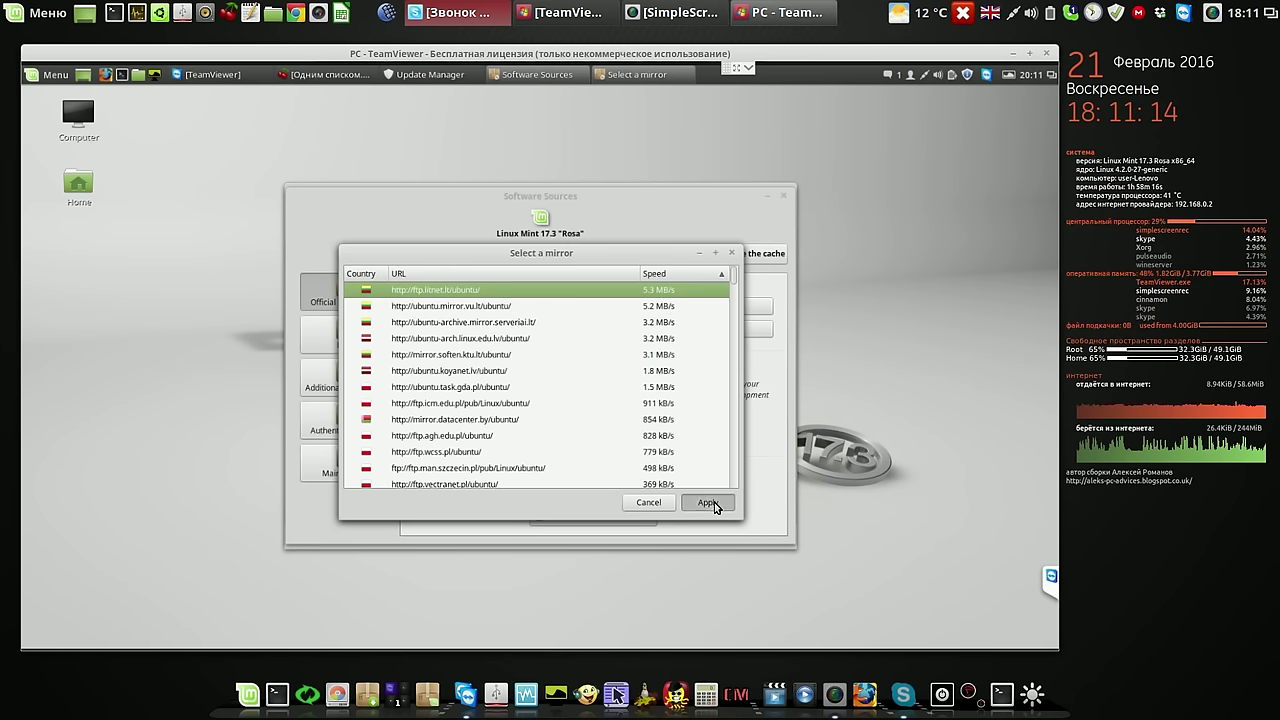
pyautogui.click(760, 252)
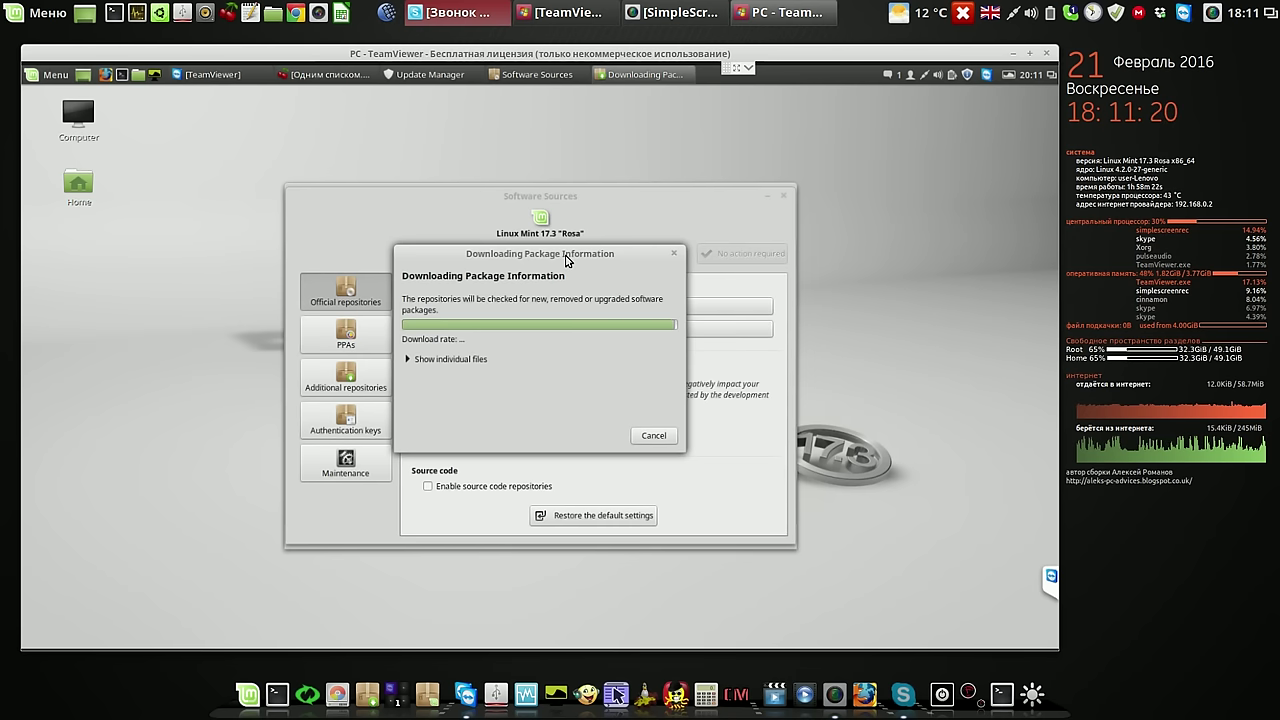
# - Quit the running Variety program and close Software Sources
pyautogui.click(1009, 76)
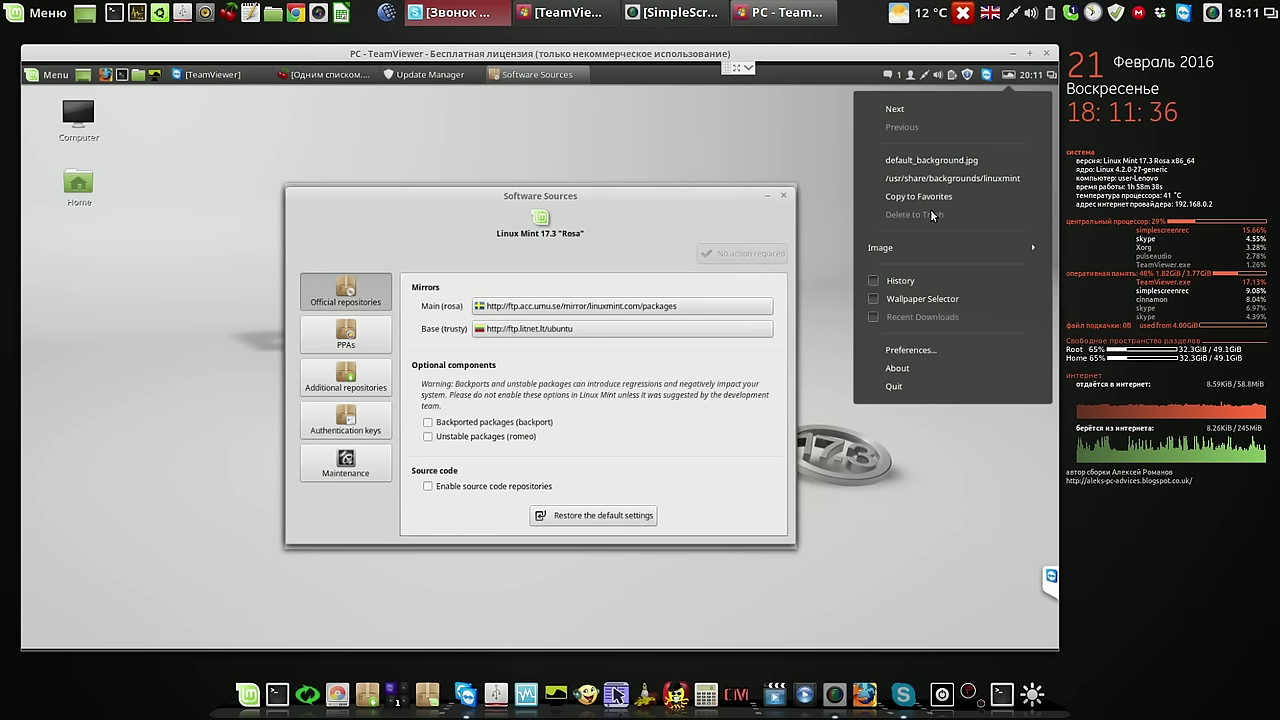
pyautogui.click(703, 217)
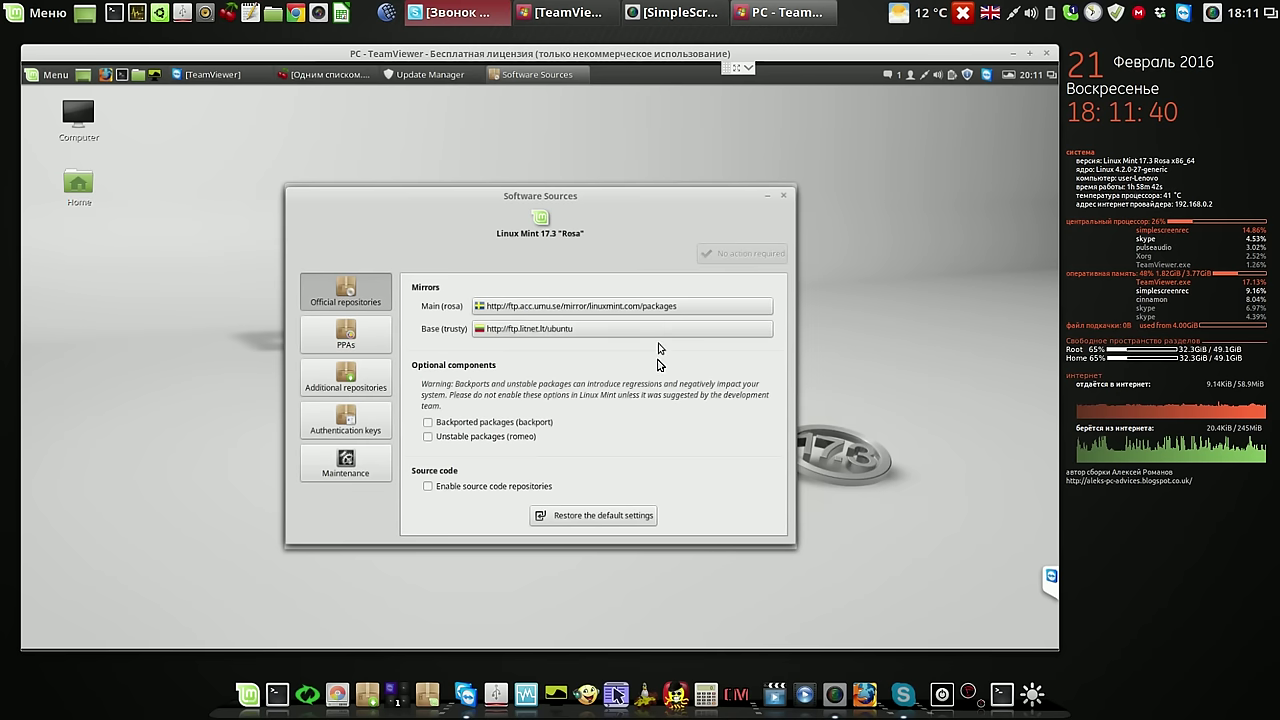
pyautogui.click(1008, 75)
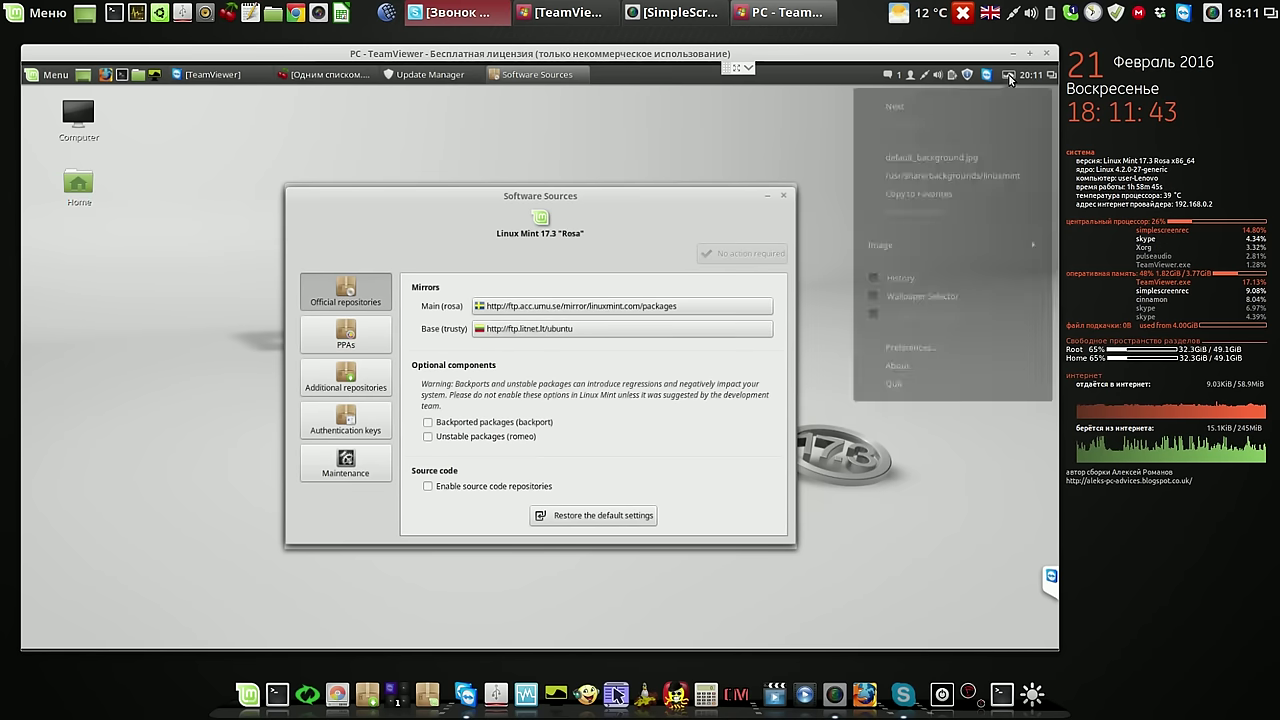
pyautogui.click(895, 386)
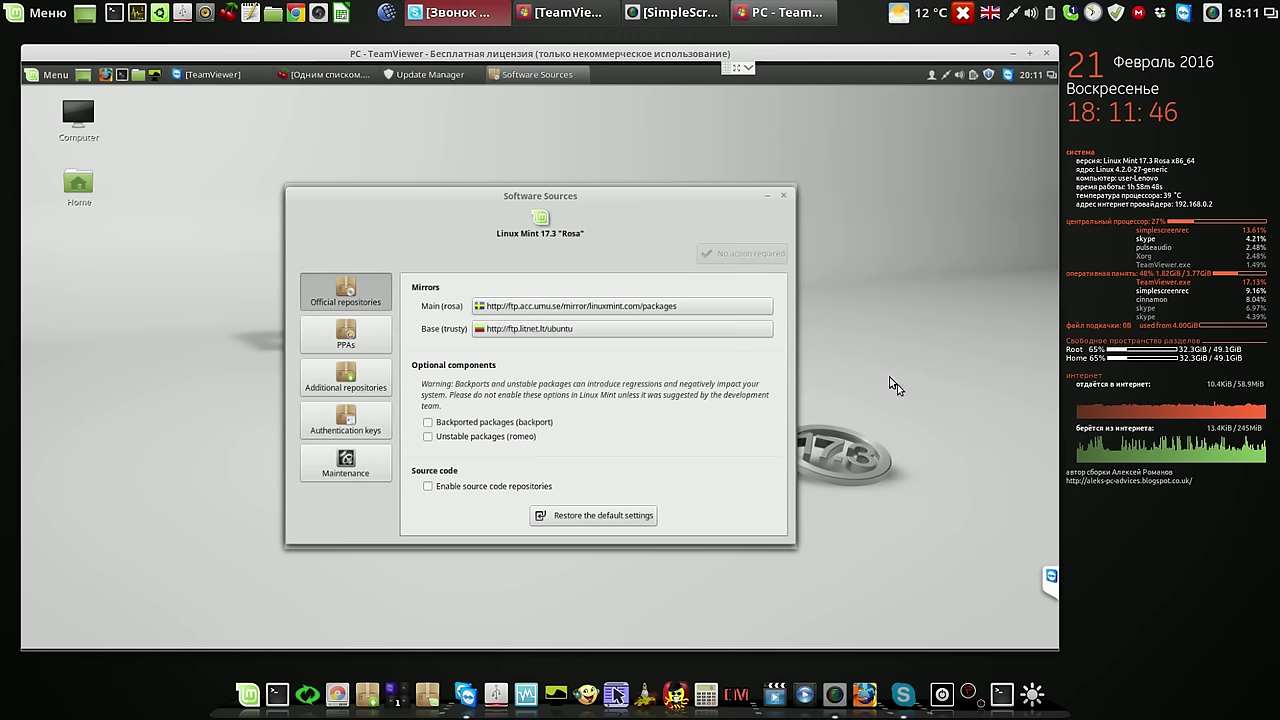
pyautogui.click(786, 196)
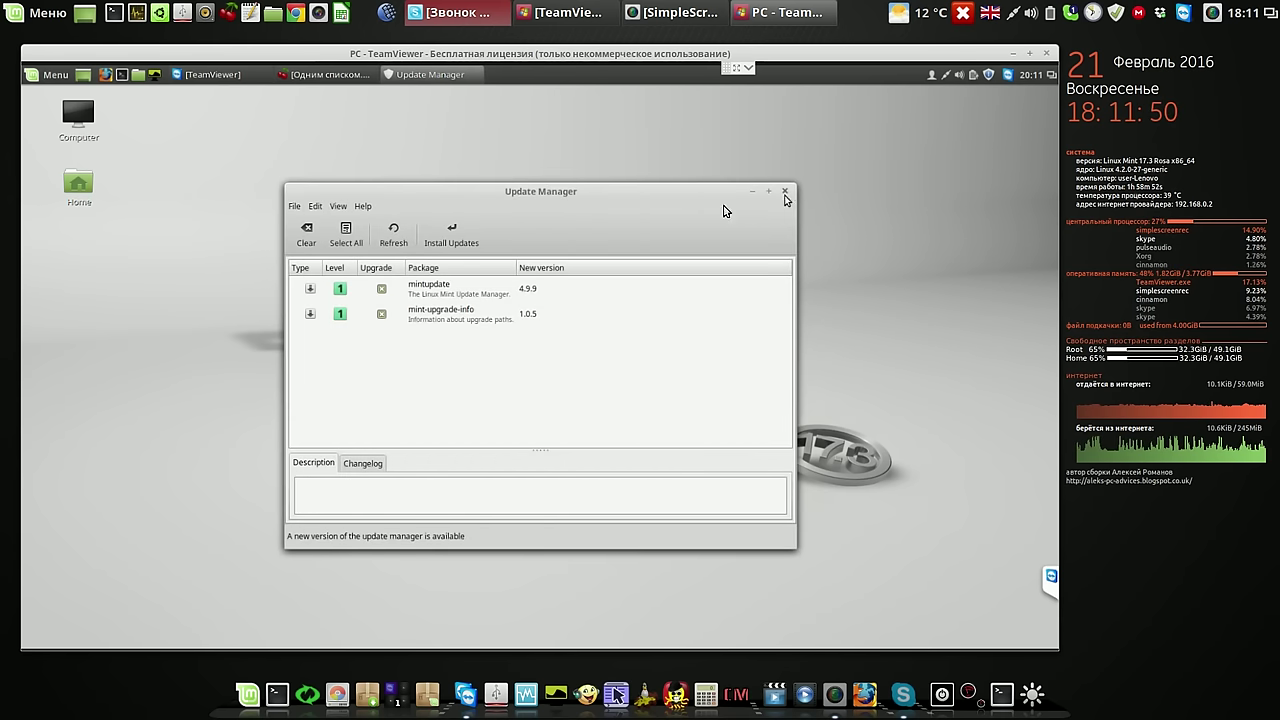
# - In the Update Manager preferences, clear the Safe and Visible options for level 3 updates
pyautogui.click(316, 207)
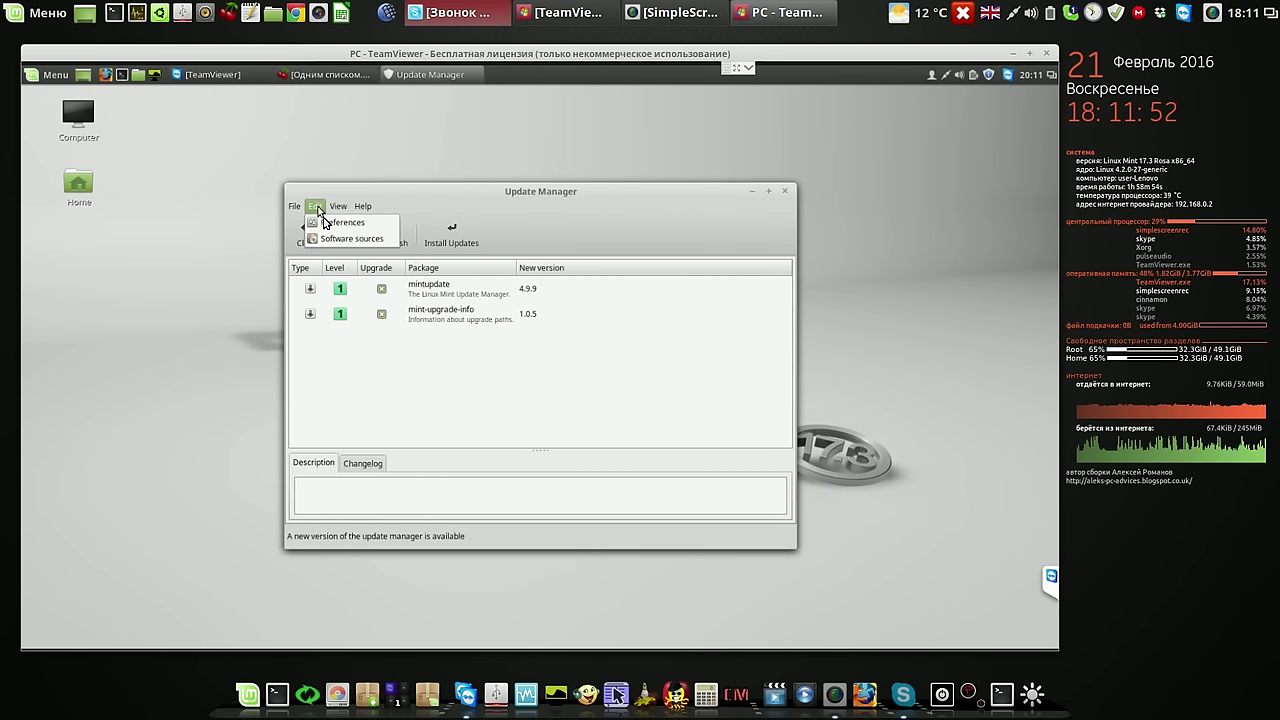
pyautogui.click(322, 222)
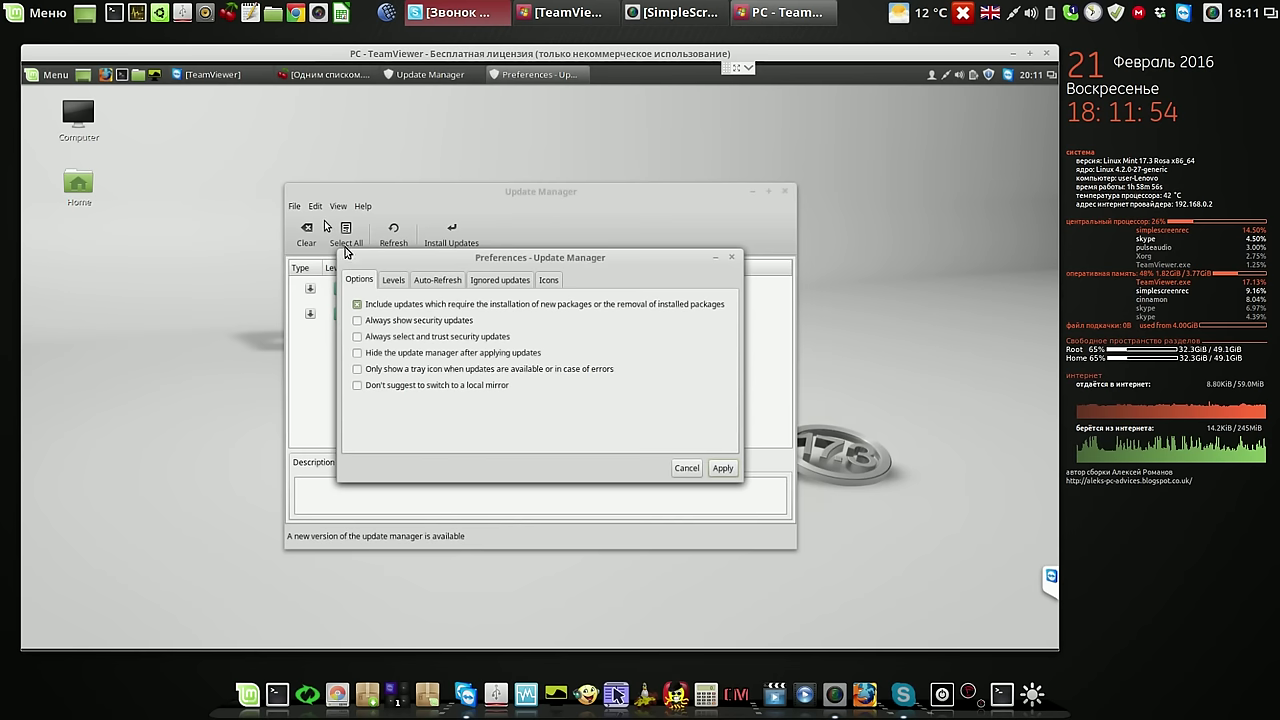
pyautogui.click(392, 279)
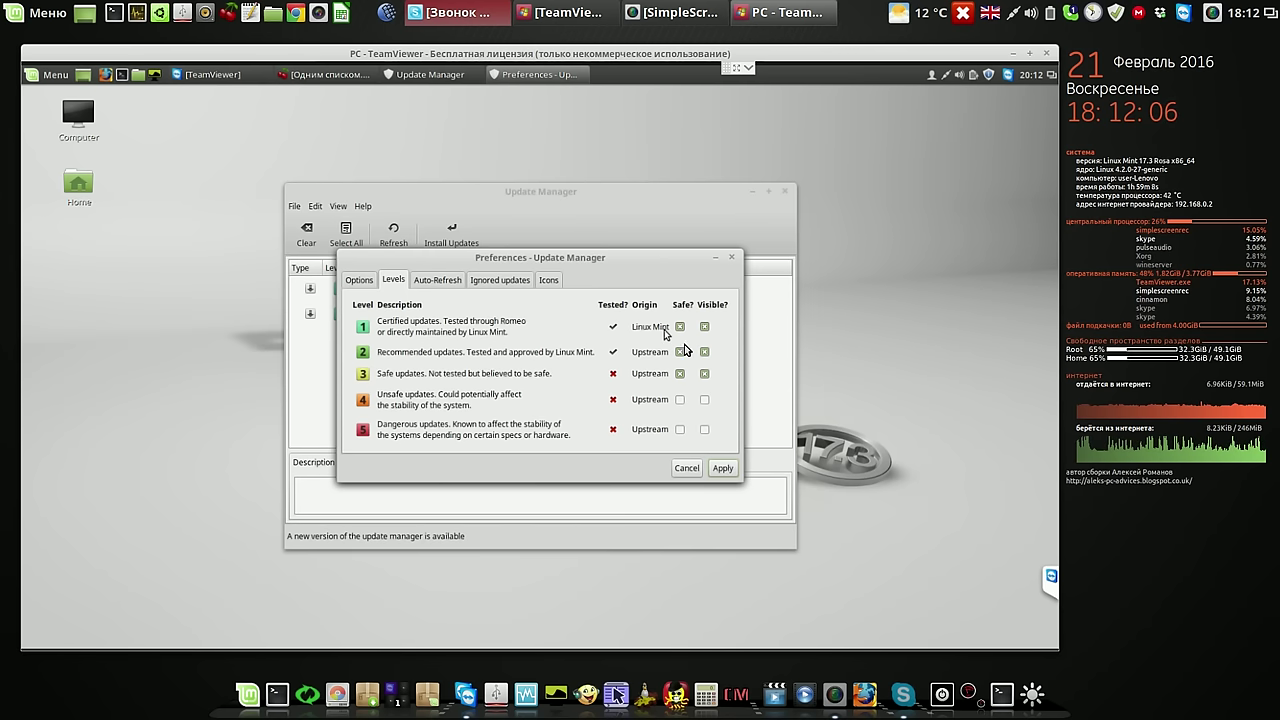
pyautogui.click(680, 374)
pyautogui.click(704, 373)
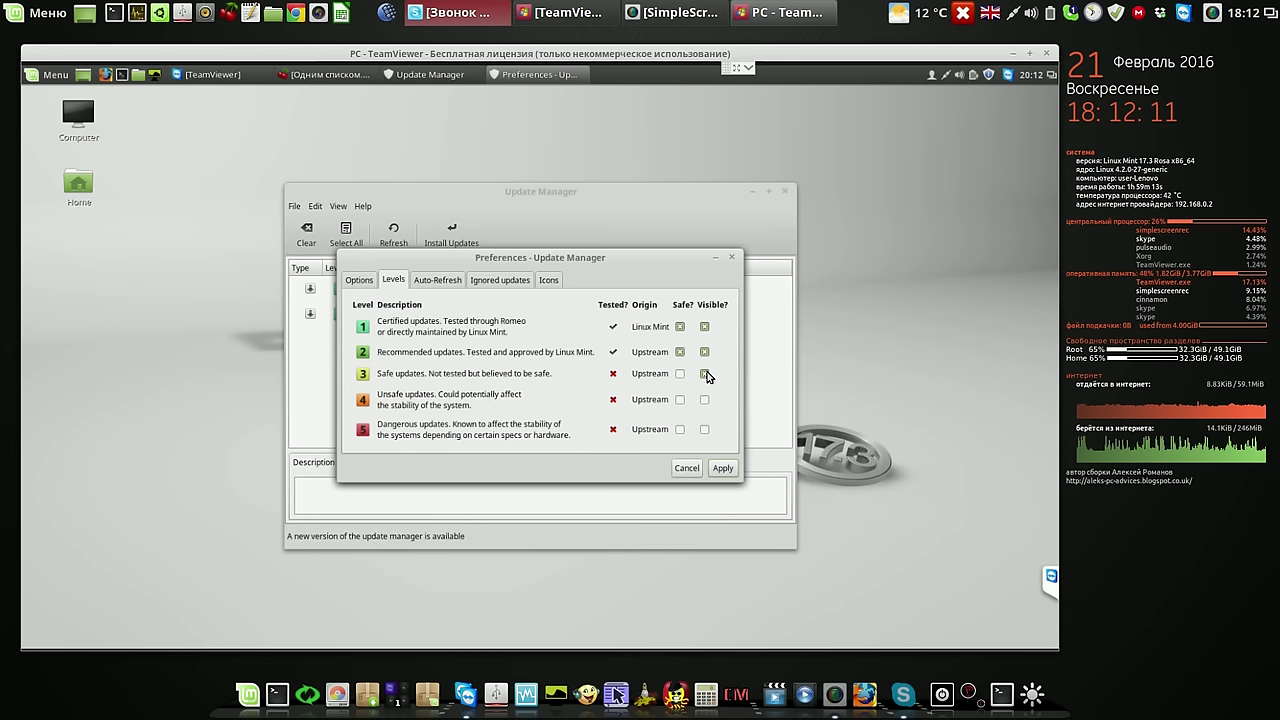
# - Set the first automatic update-list refresh delay to 0 minutes and the recurring refresh to every 30 days, 0 hours
pyautogui.click(451, 284)
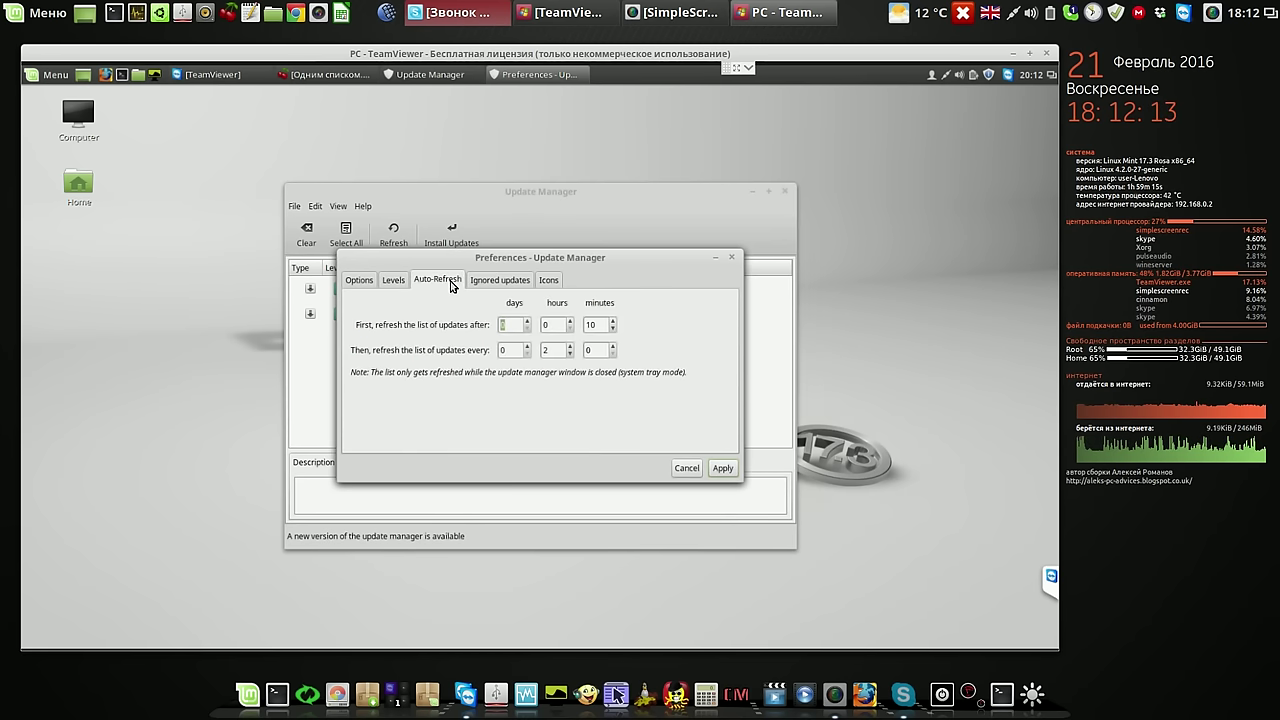
pyautogui.click(613, 329)
pyautogui.click(613, 330)
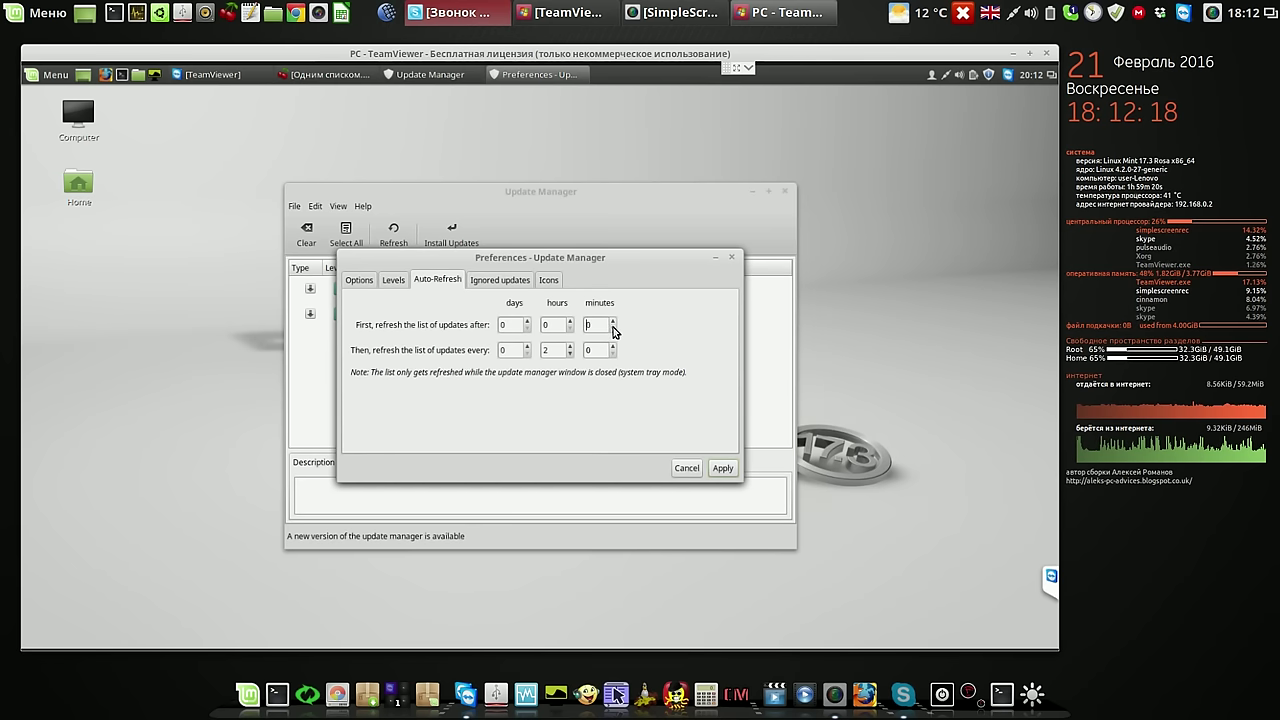
pyautogui.click(569, 353)
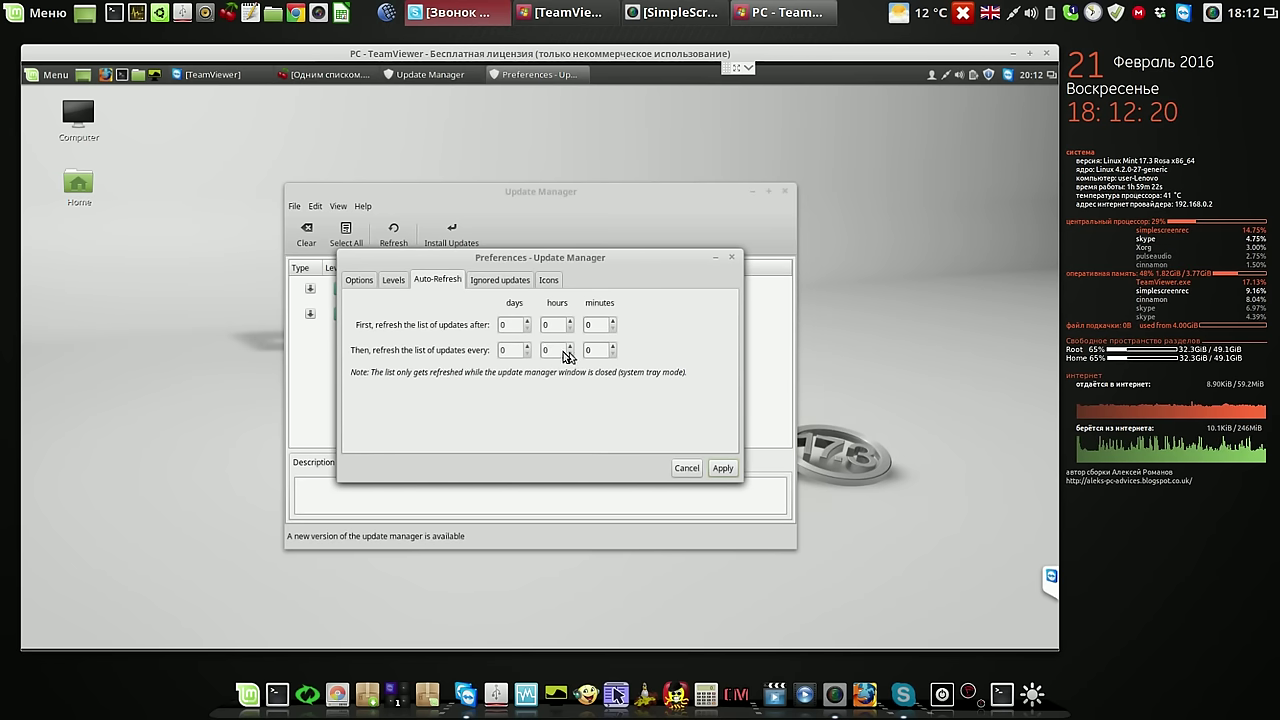
pyautogui.click(529, 346)
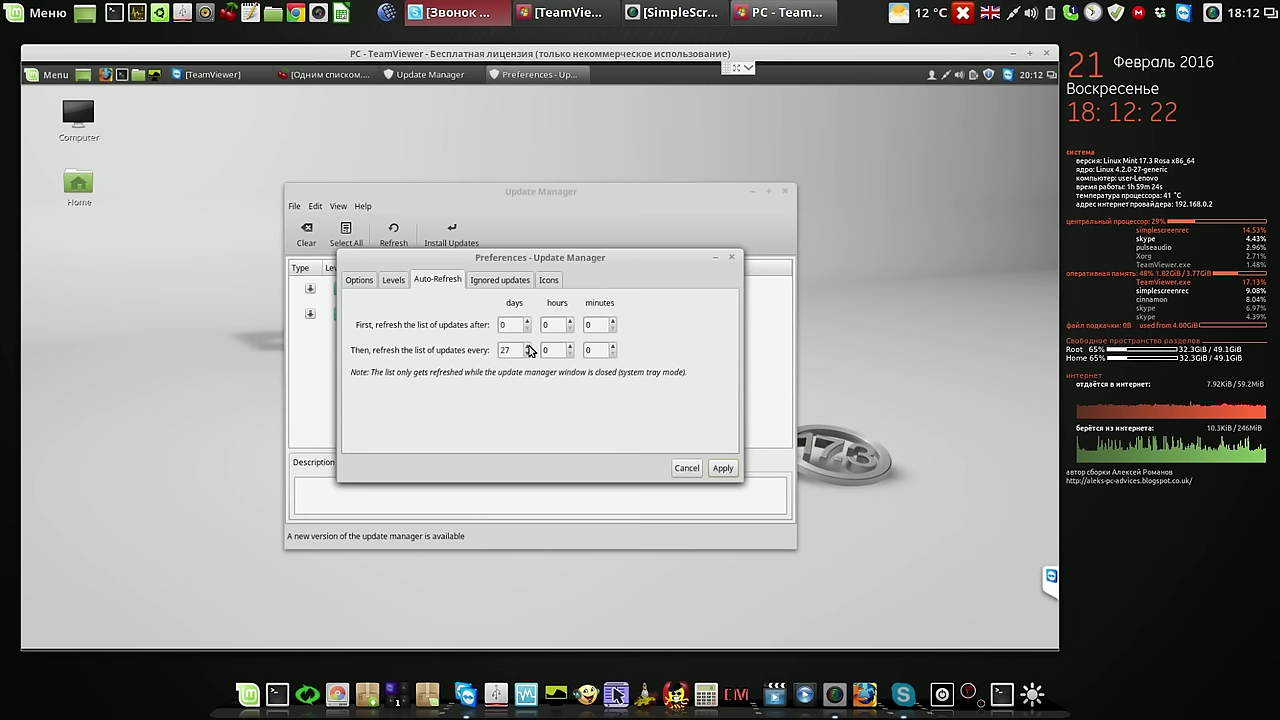
pyautogui.click(528, 346)
pyautogui.click(528, 346)
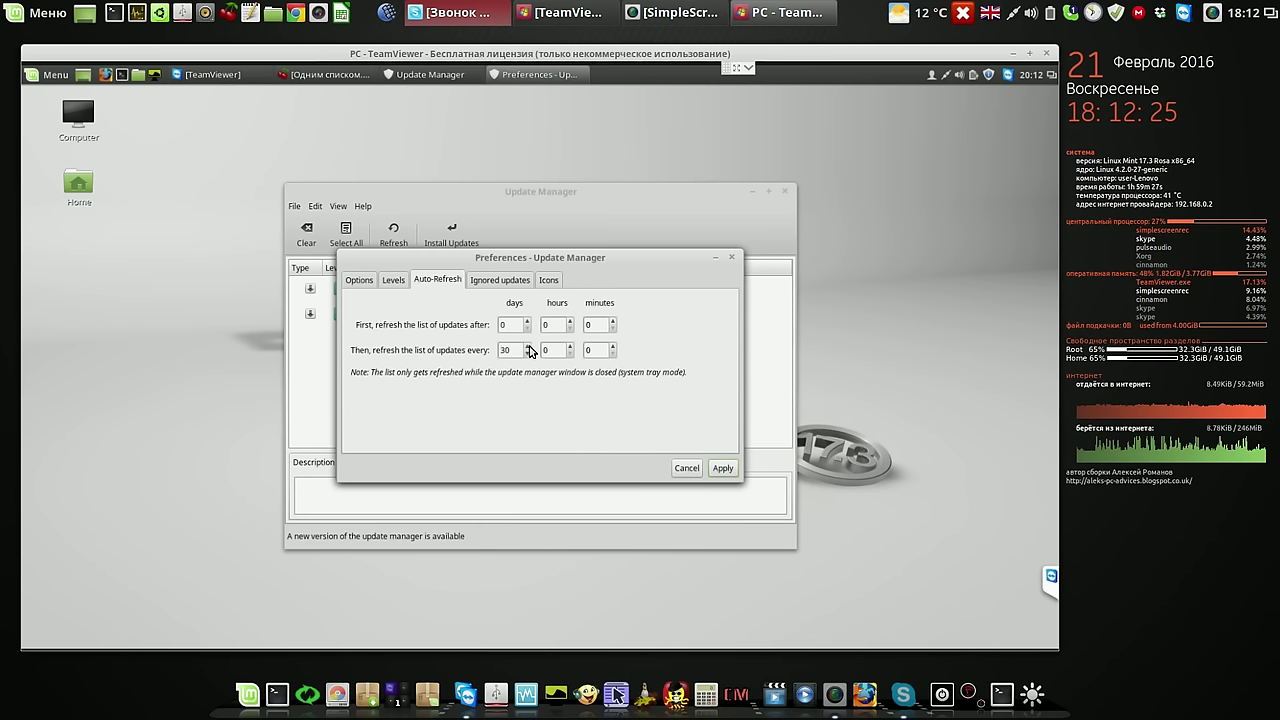
# - Apply the Update Manager preferences and install the mintupdate and mint-upgrade-info updates, entering the account password
pyautogui.click(721, 468)
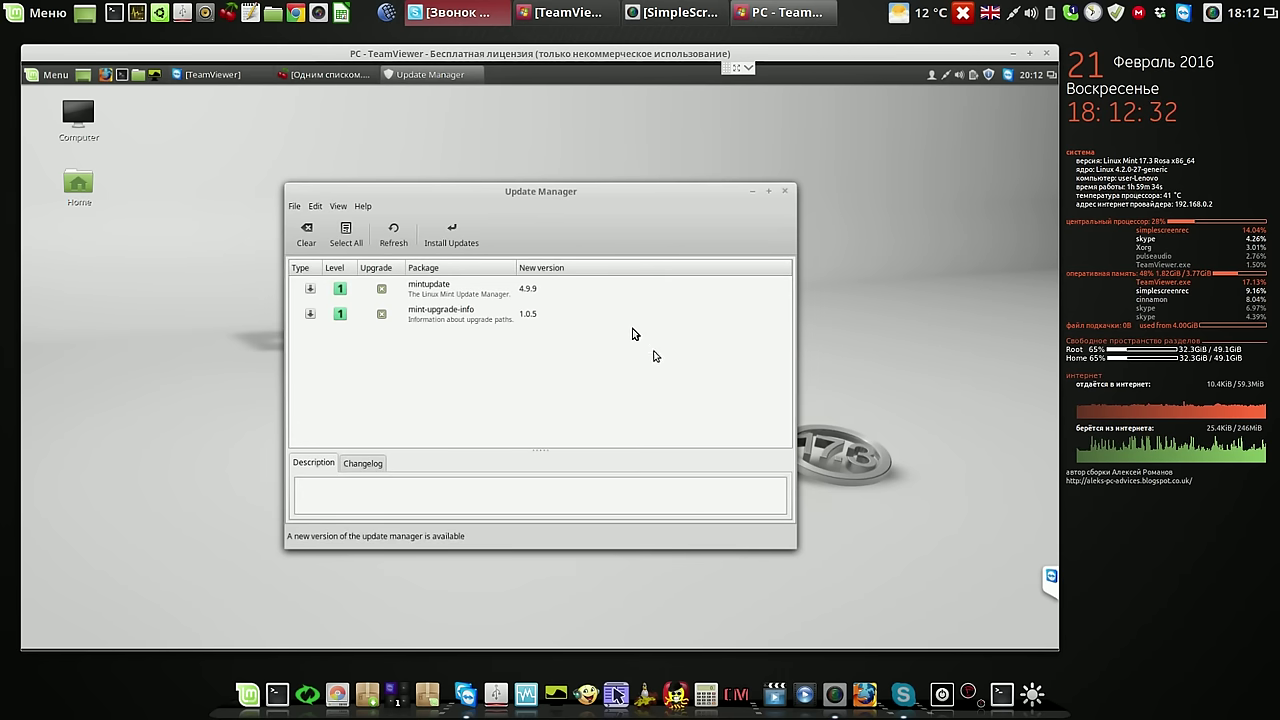
pyautogui.click(452, 235)
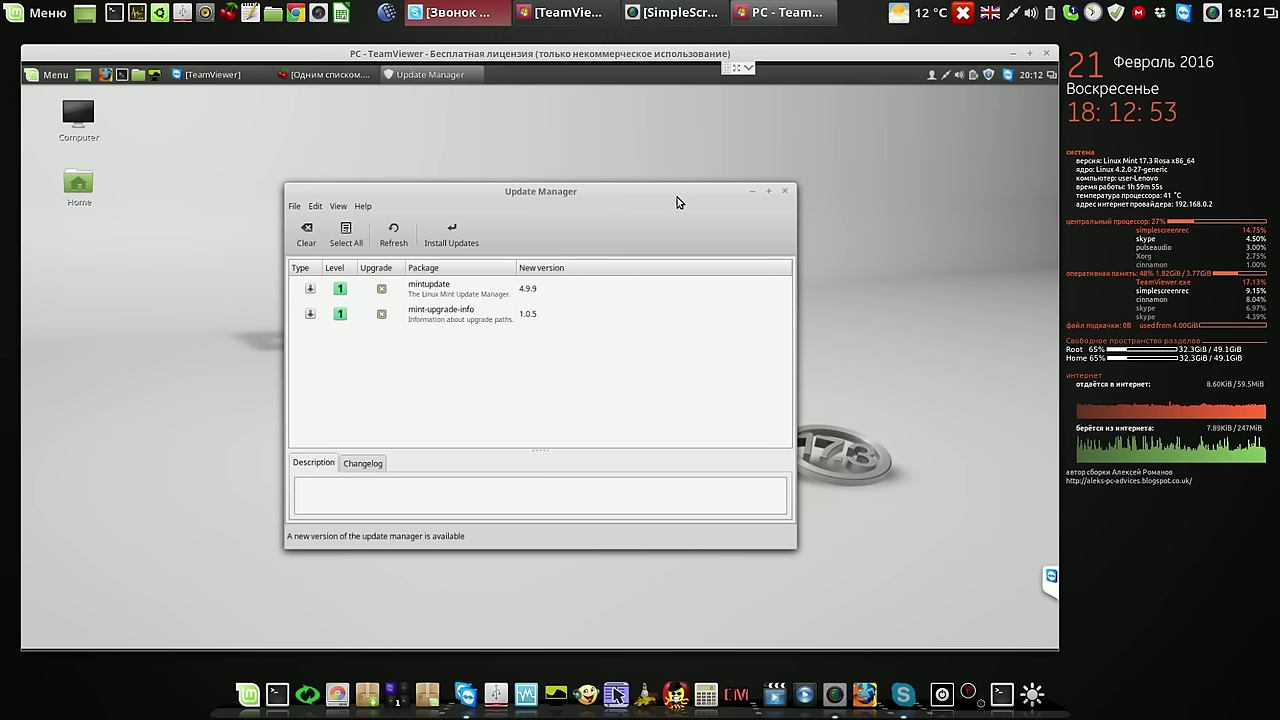
pyautogui.click(453, 232)
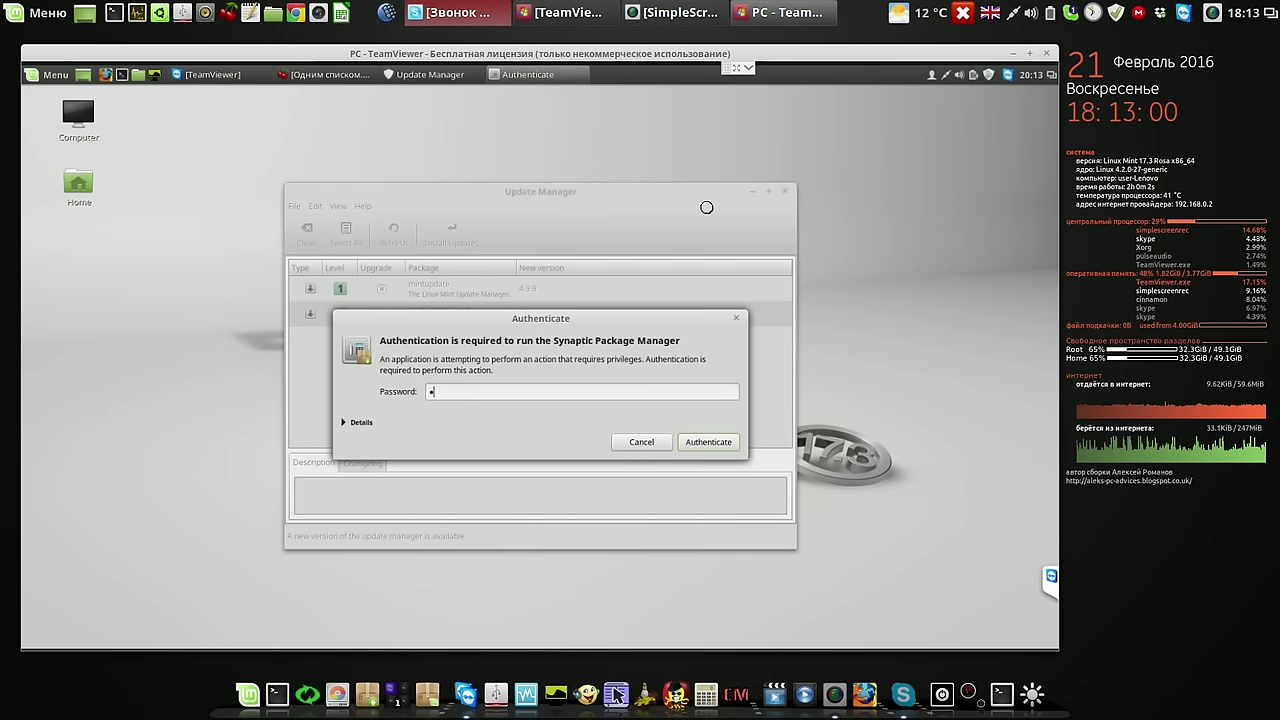
pyautogui.click(709, 441)
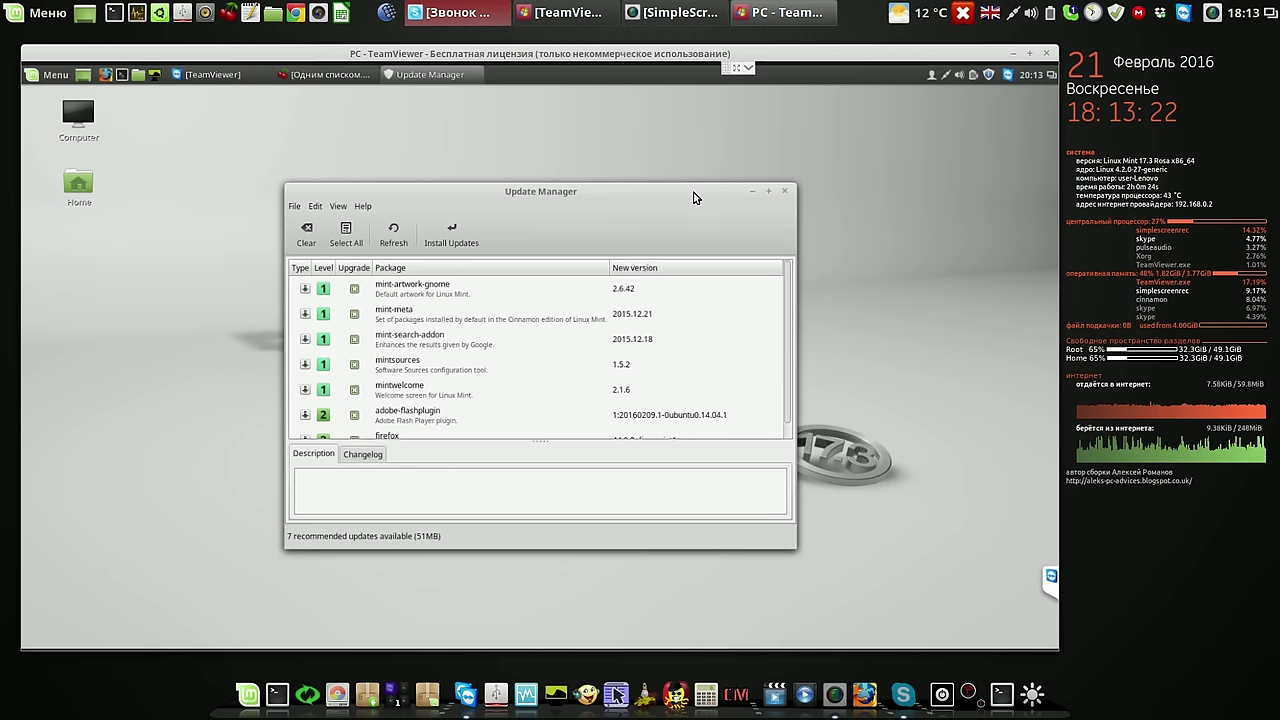
# - Ignore updates for the mintwelcome package, install the remaining updates with the account password, and close Update Manager
pyautogui.click(429, 389)
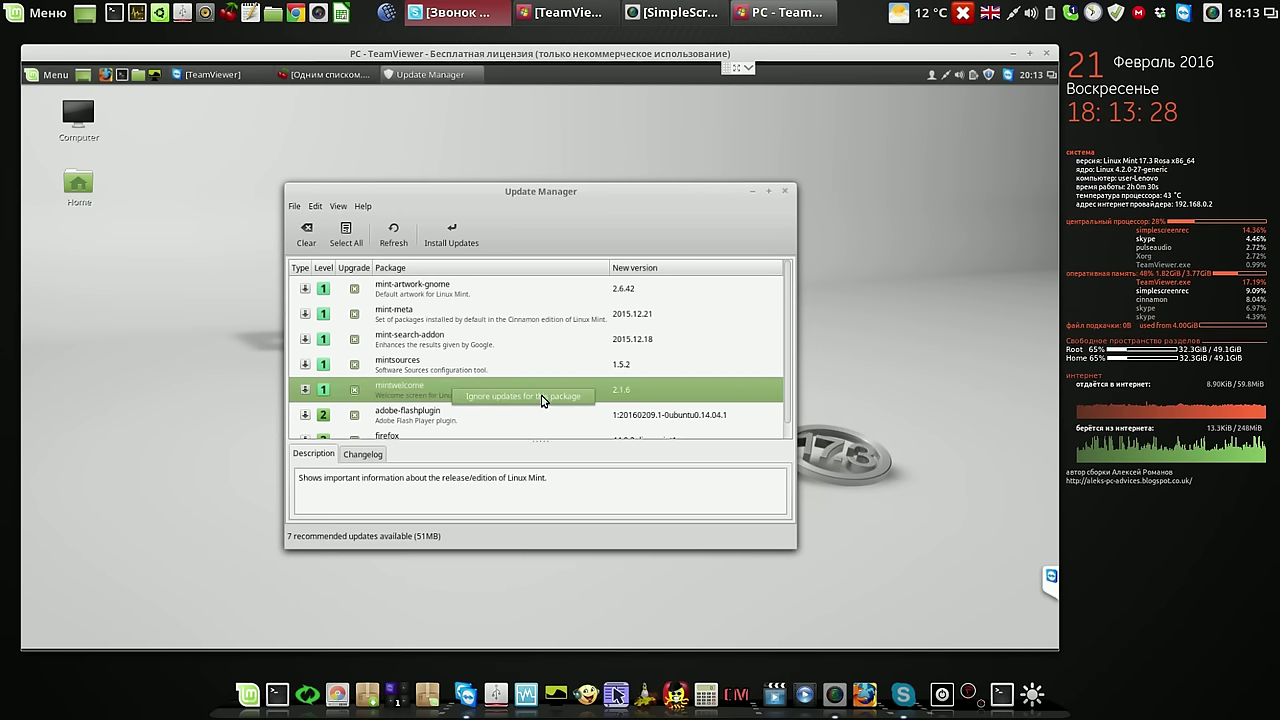
pyautogui.hotkey('ctrl', 'r')
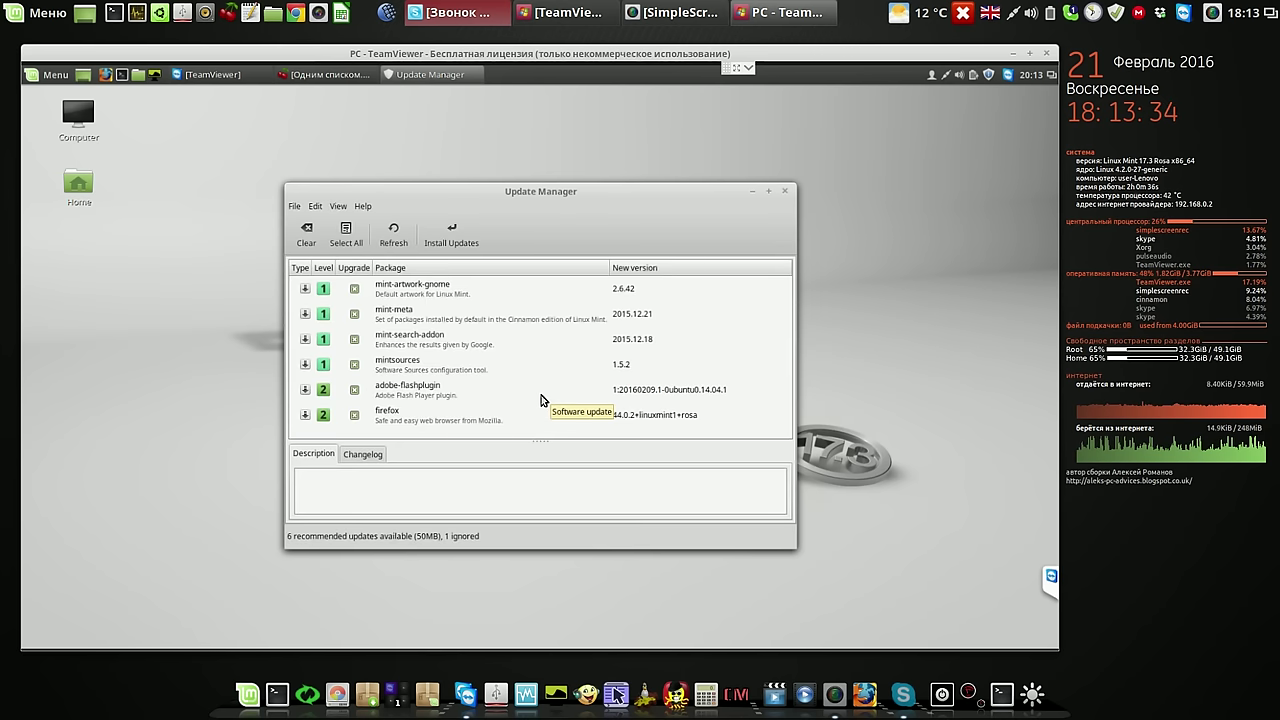
pyautogui.click(451, 238)
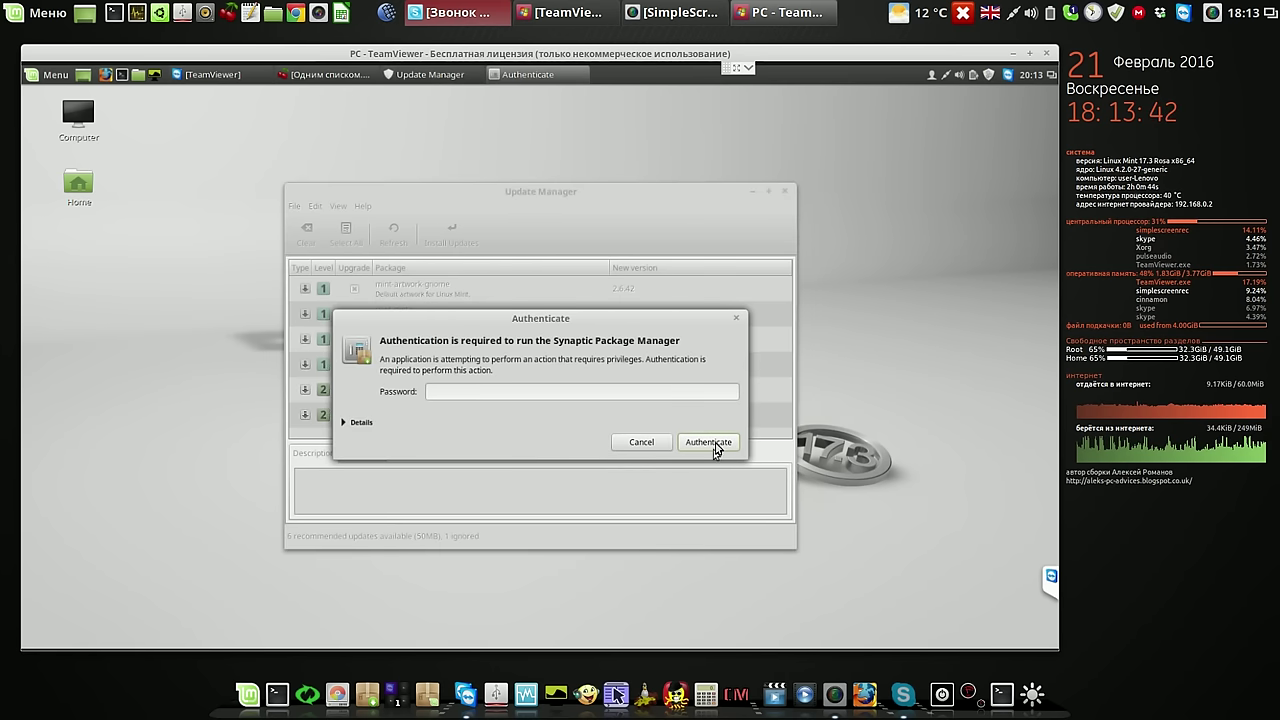
pyautogui.write('1')
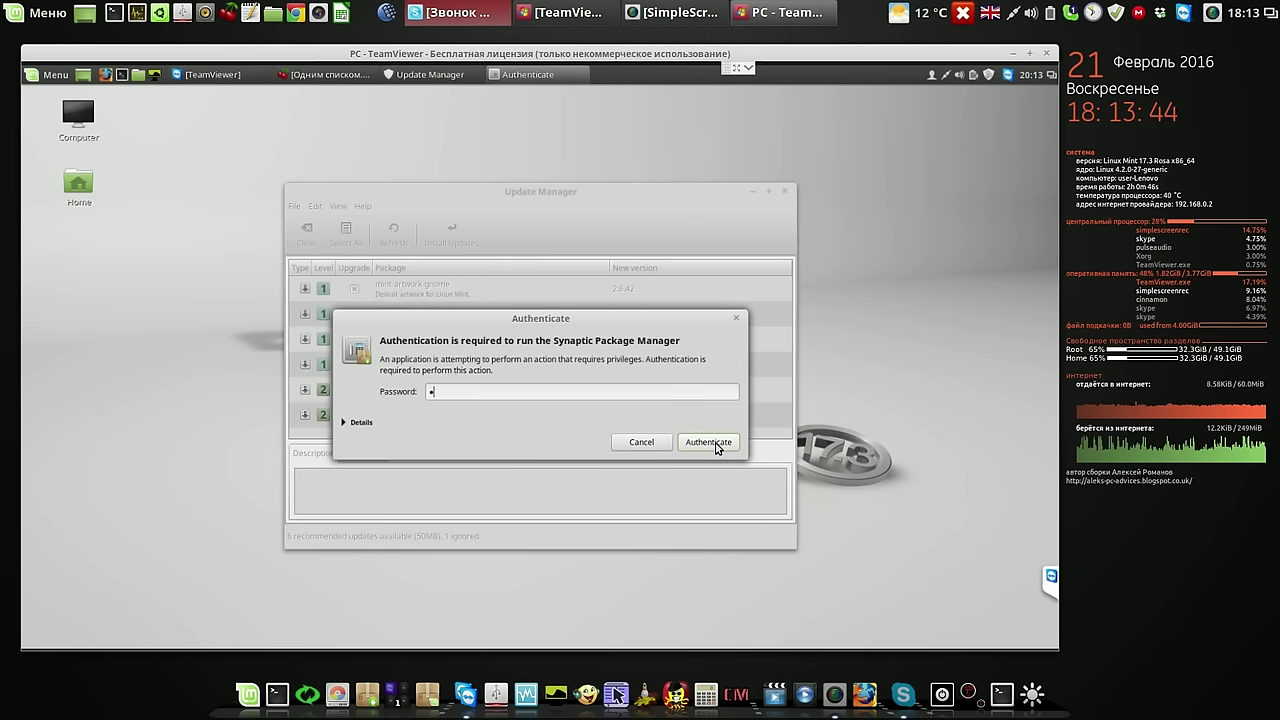
pyautogui.click(716, 447)
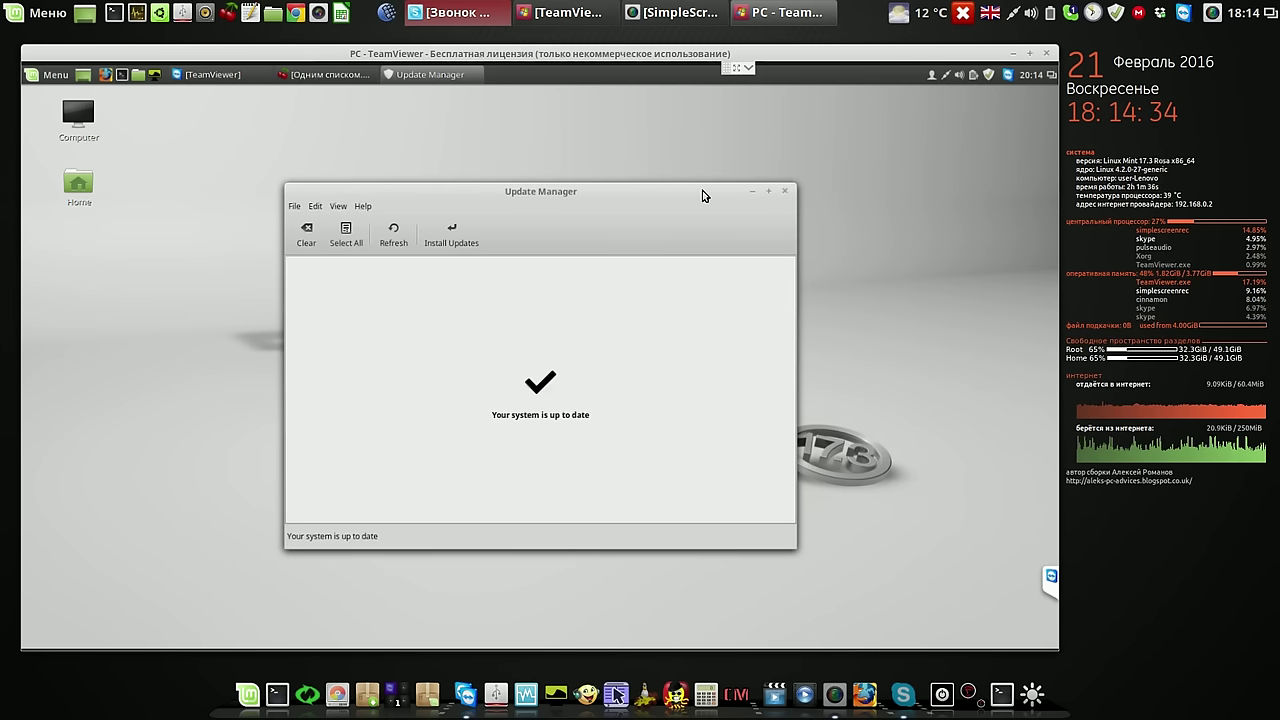
pyautogui.click(785, 190)
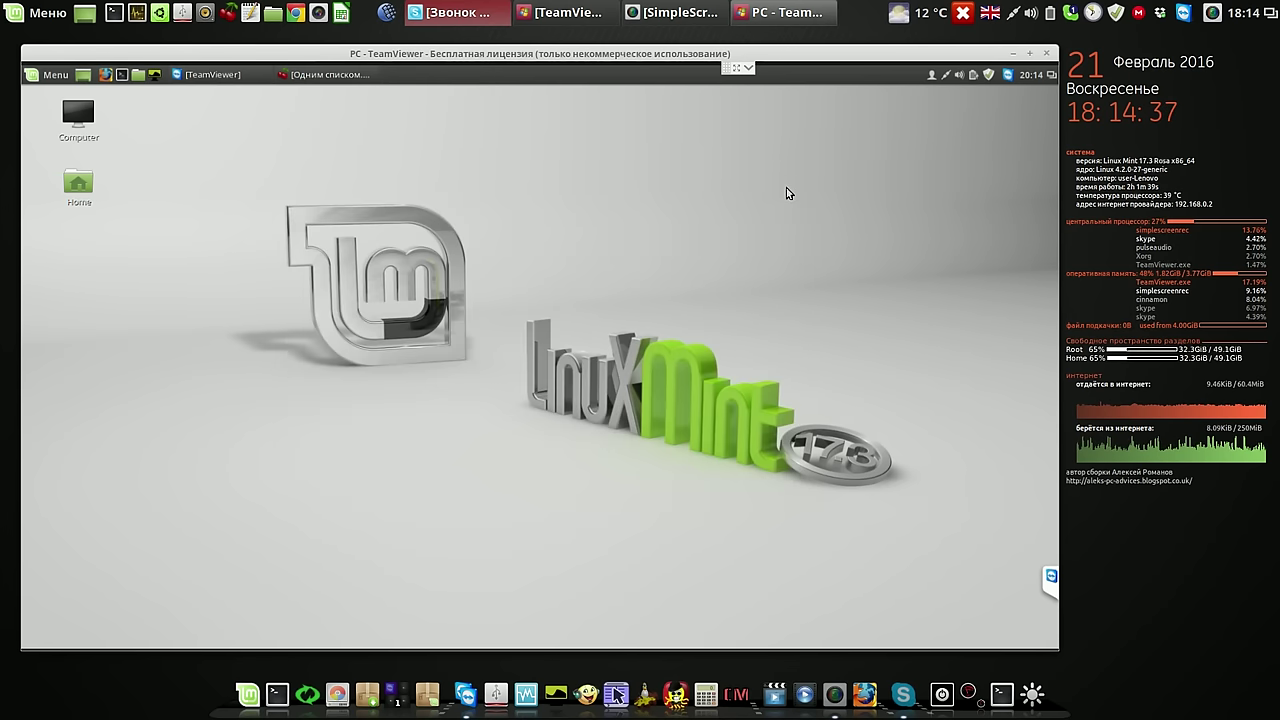
# - Restore the CherryTree notes window, open a terminal, and arrange the two windows side by side on the remote desktop
pyautogui.click(283, 76)
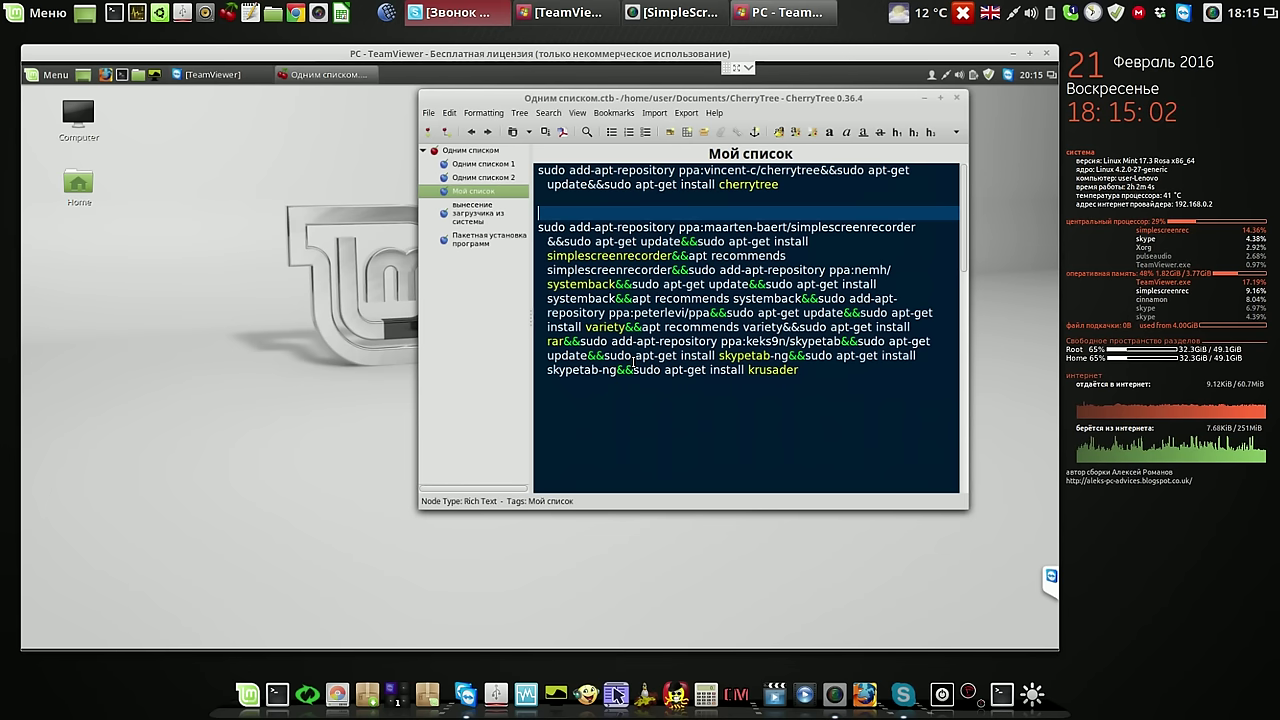
pyautogui.click(124, 75)
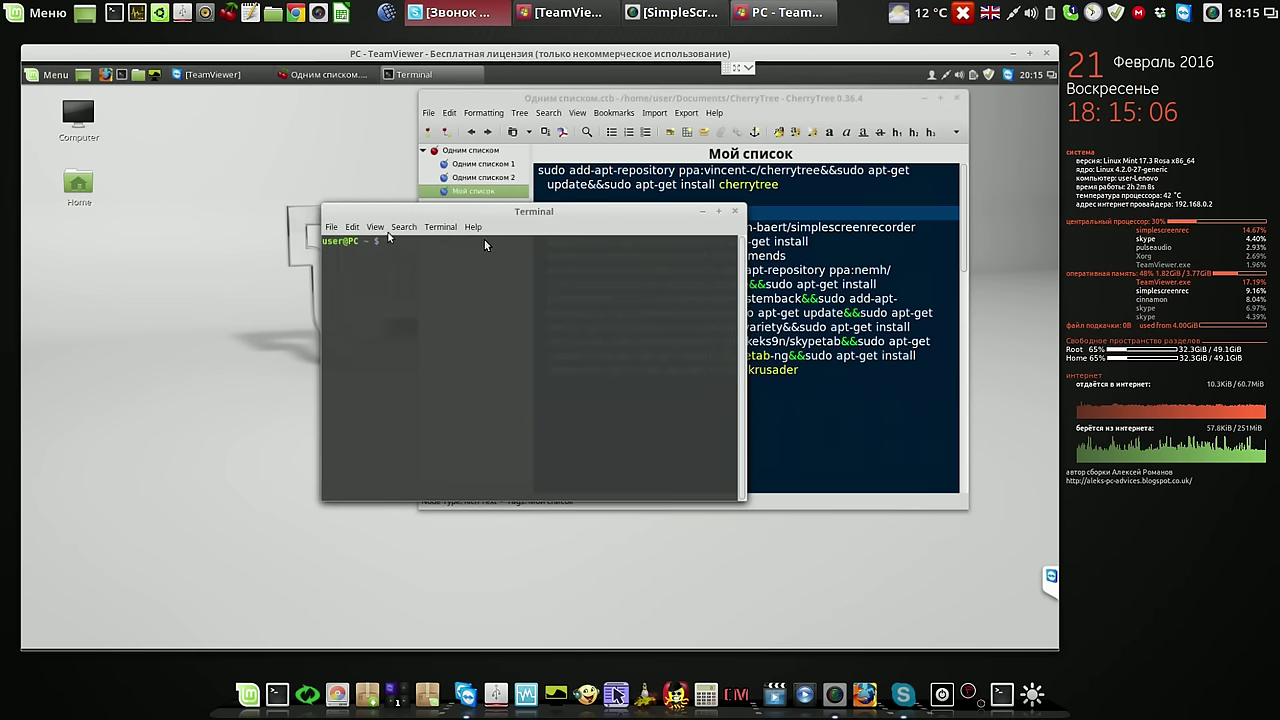
pyautogui.moveTo(510, 212); pyautogui.dragTo(259, 183)
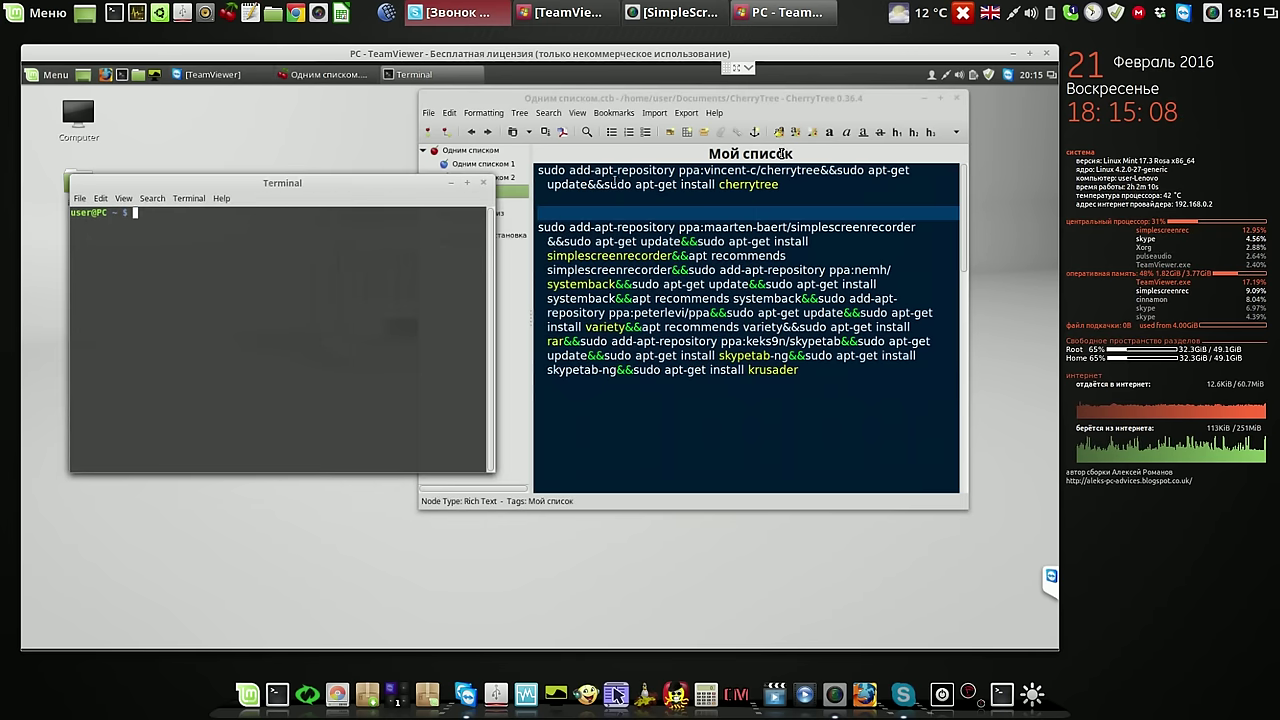
pyautogui.moveTo(814, 113); pyautogui.dragTo(861, 126)
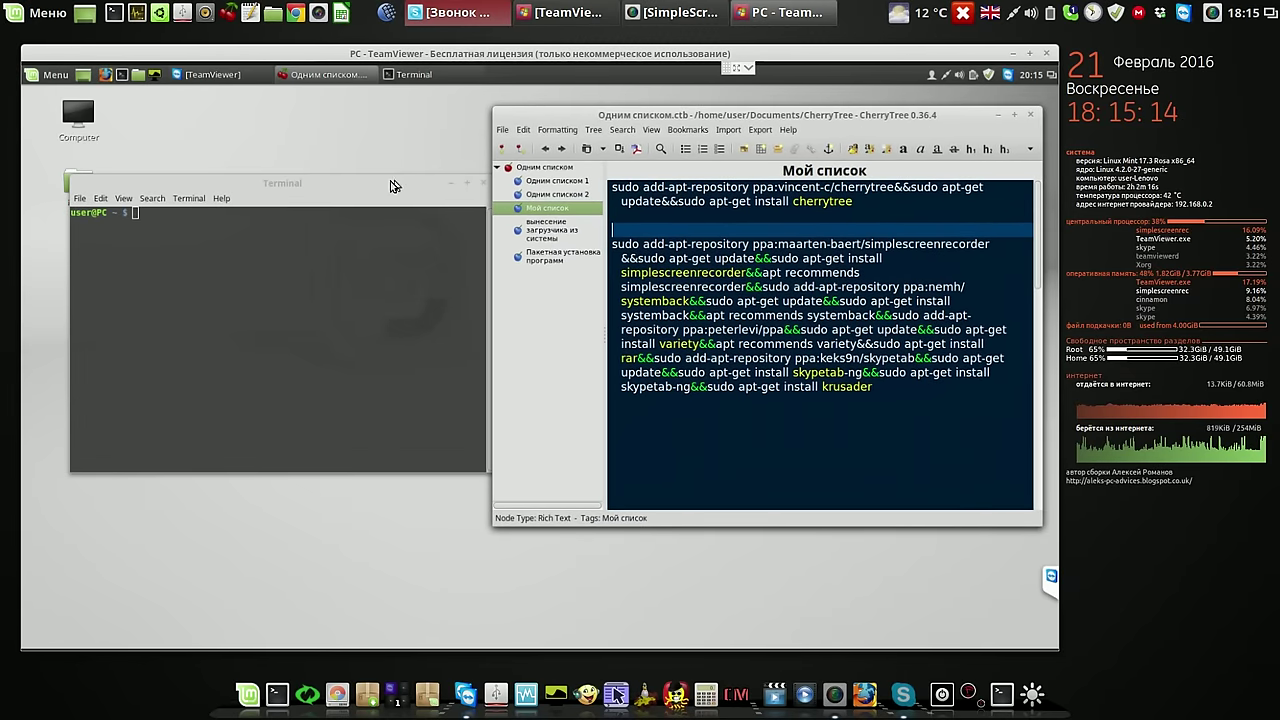
pyautogui.moveTo(393, 186); pyautogui.dragTo(377, 184)
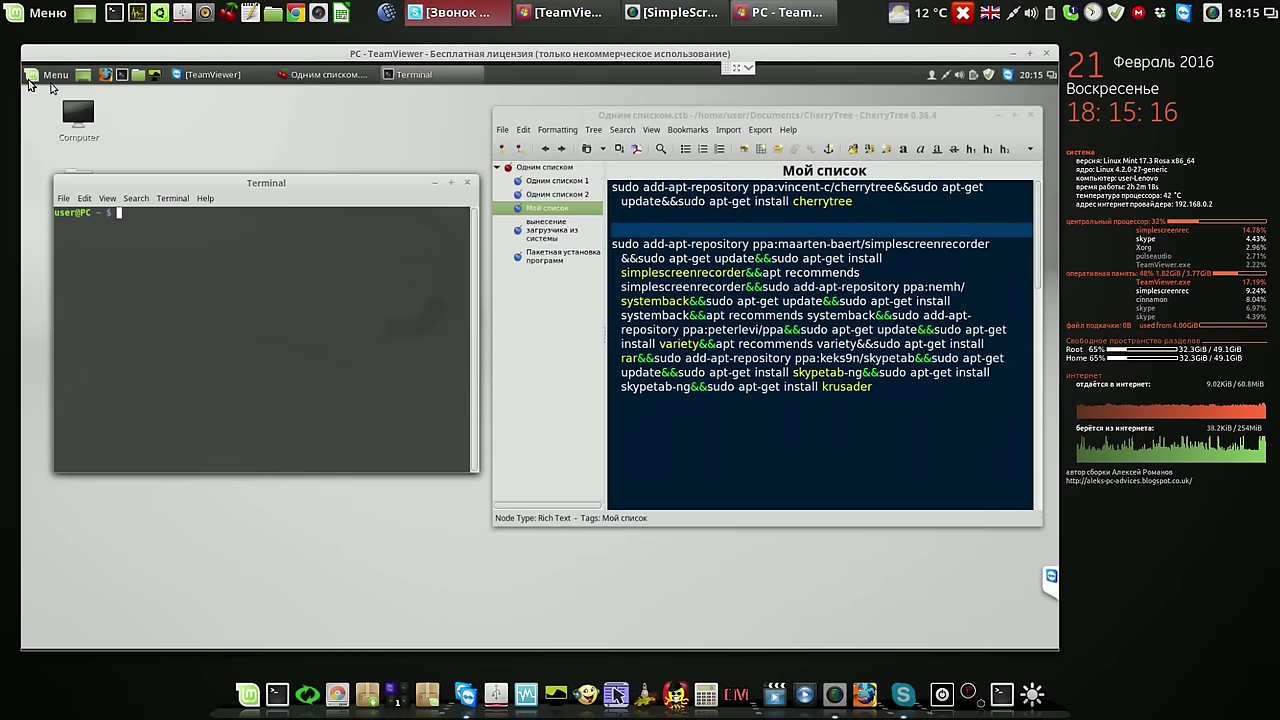
# - Remove the launcher that follows the file manager from the remote desktop's panel
pyautogui.rightClick(155, 78)
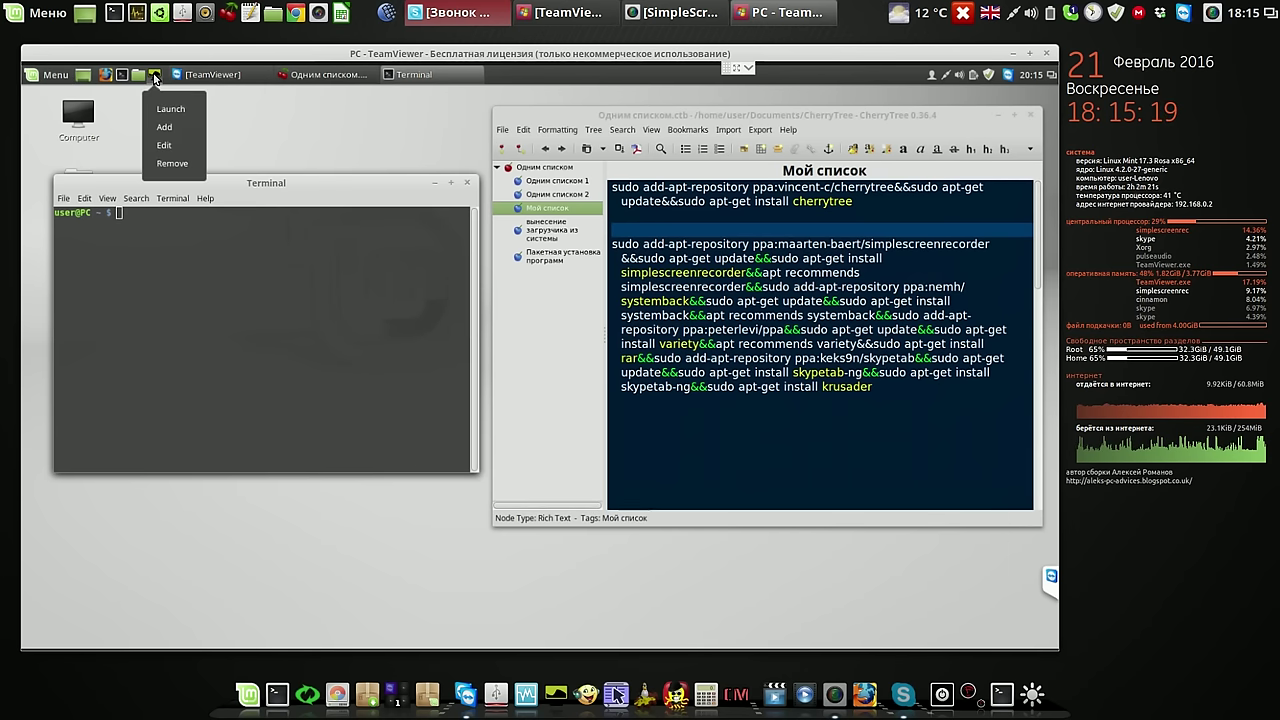
pyautogui.click(174, 163)
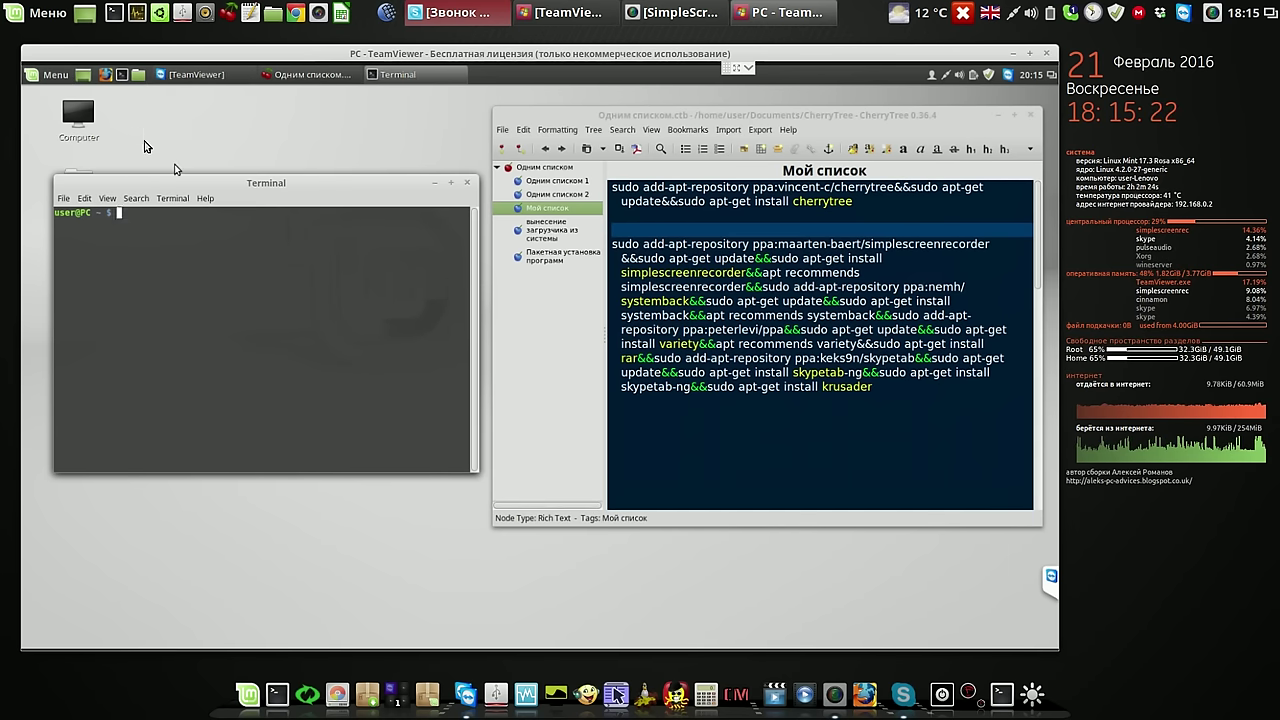
# - Open the remote desktop's applications menu
pyautogui.click(58, 76)
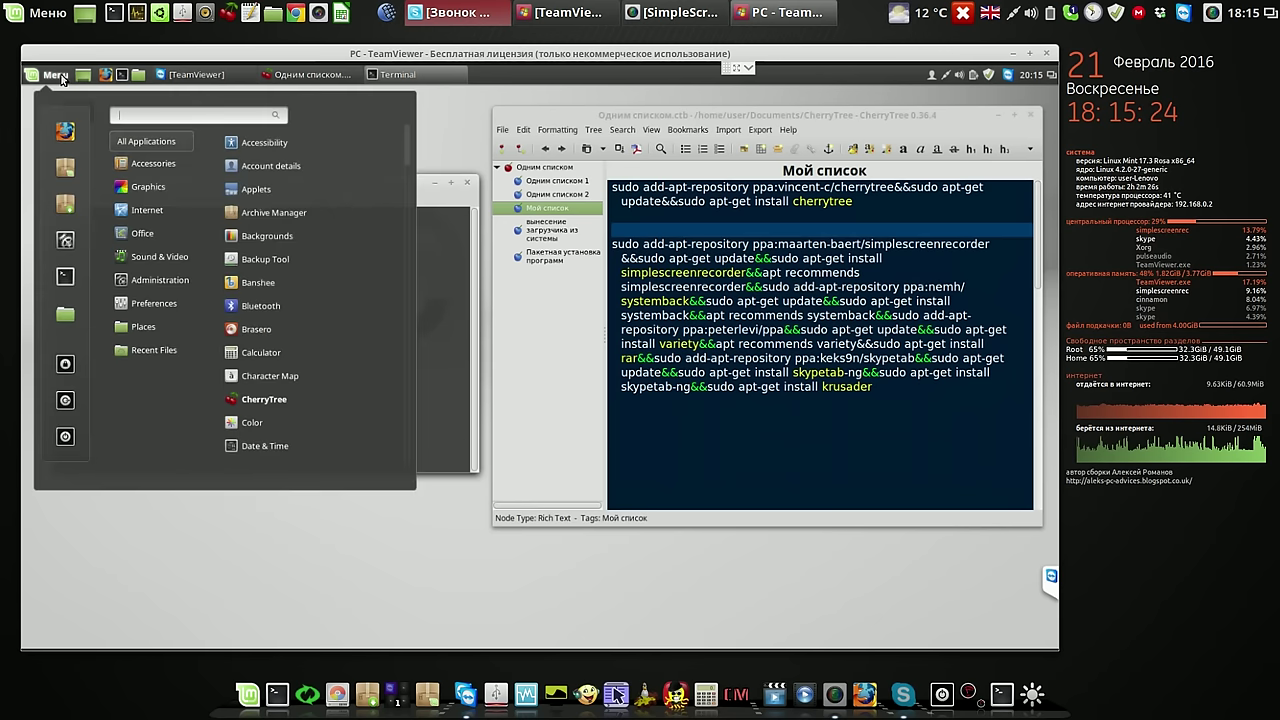